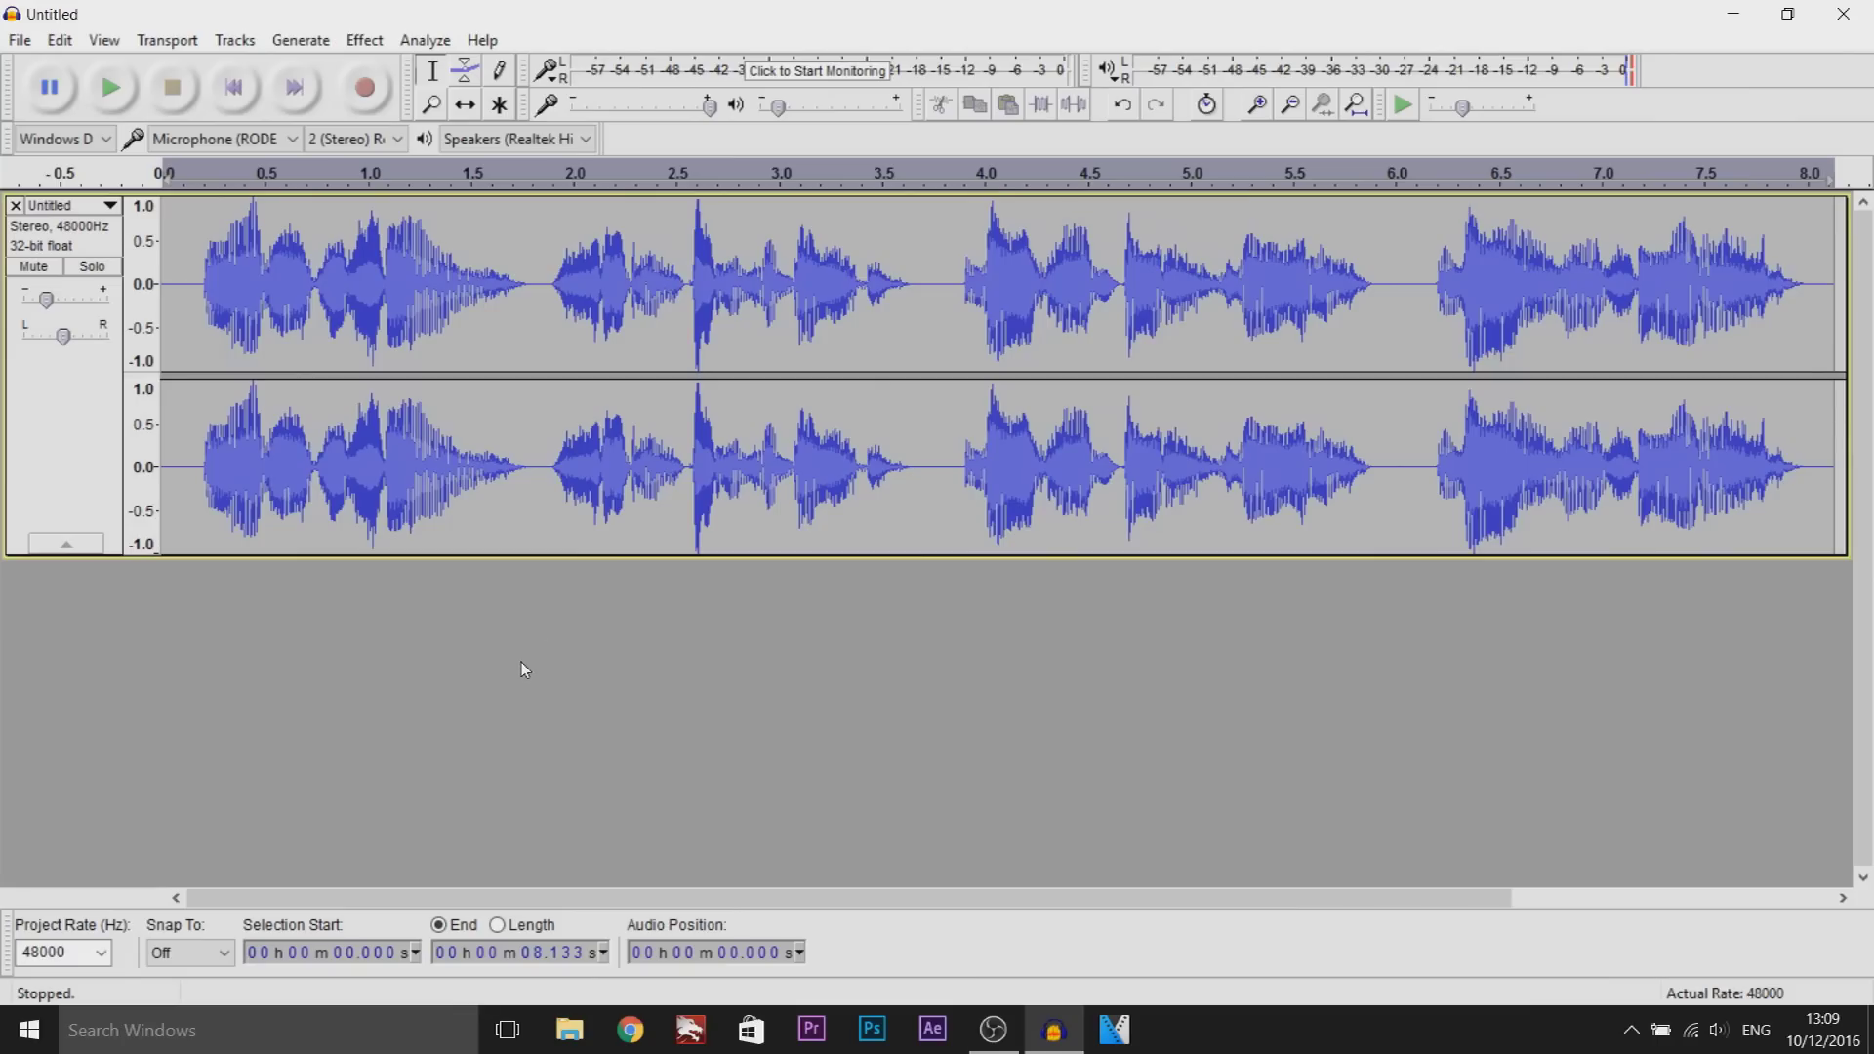
Play the original recording, adjust the playback volume, and set a start point later in the track
left_click(108, 88)
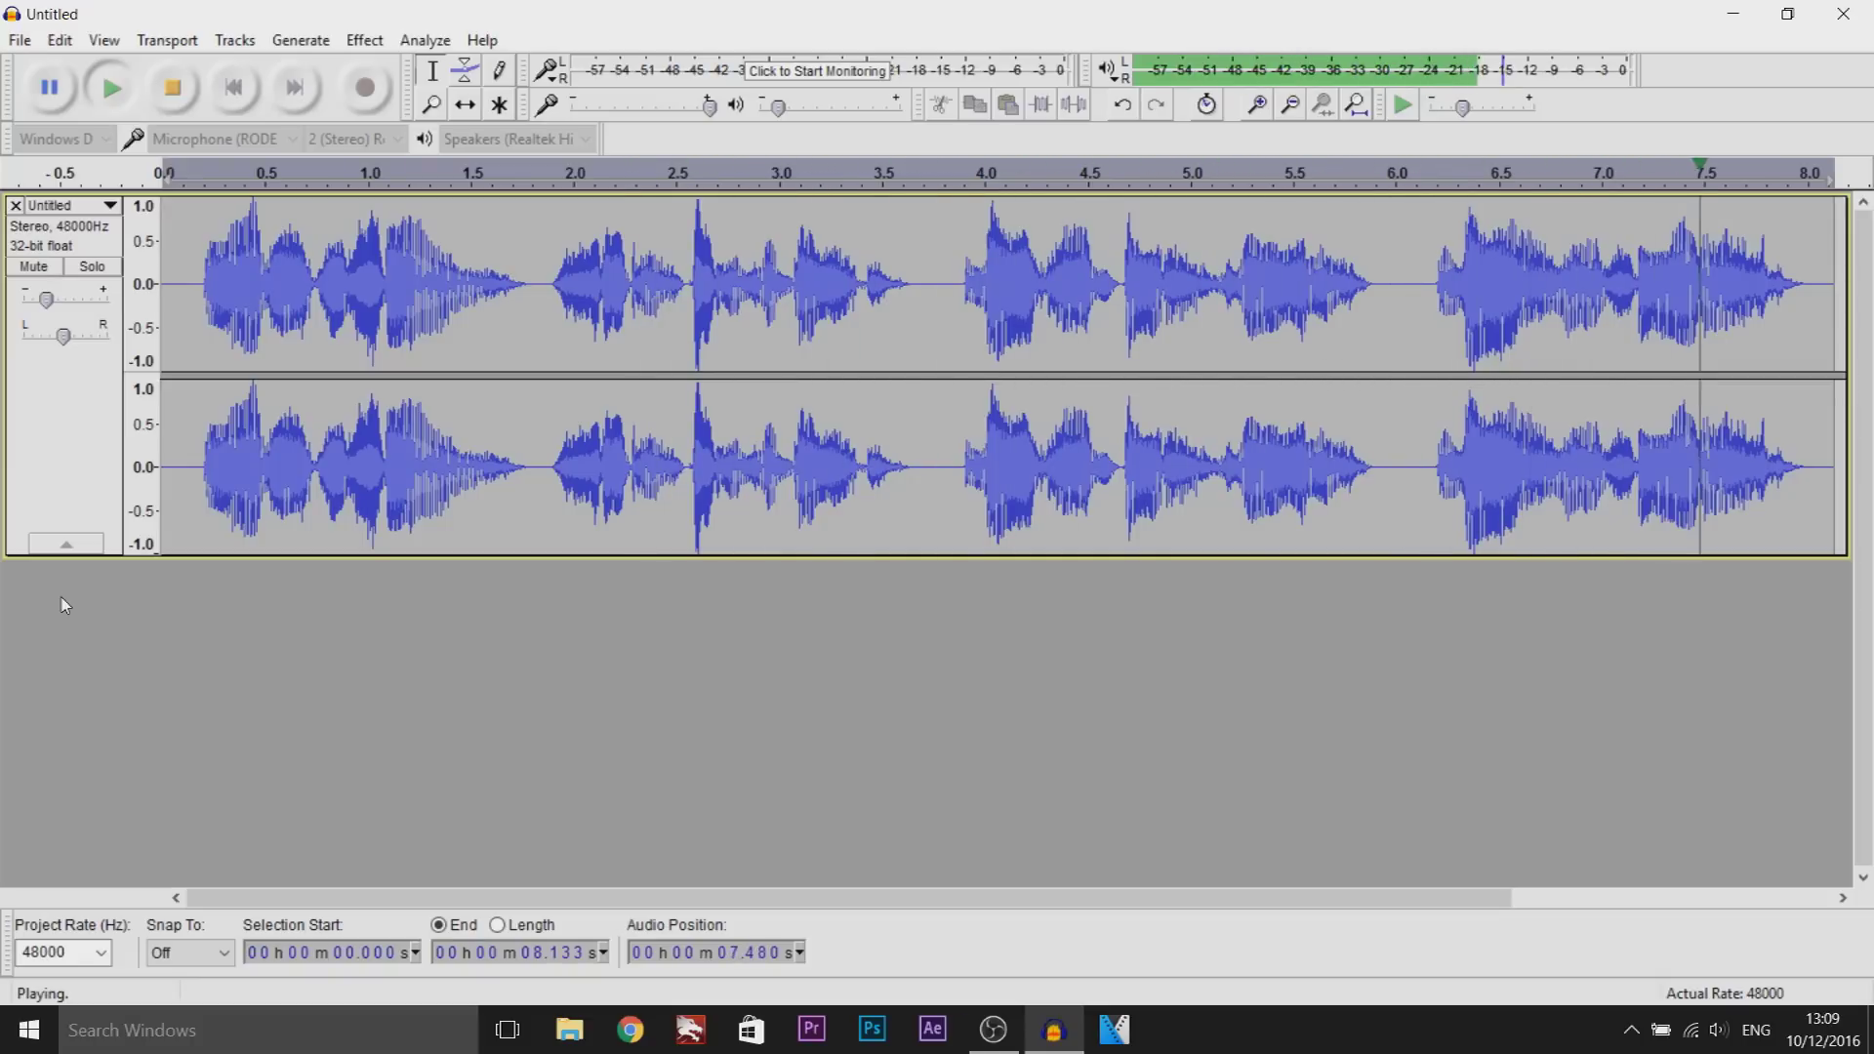
key("XF86AudioLowerVolume")
key("XF86AudioRaiseVolume")
key("XF86AudioRaiseVolume")
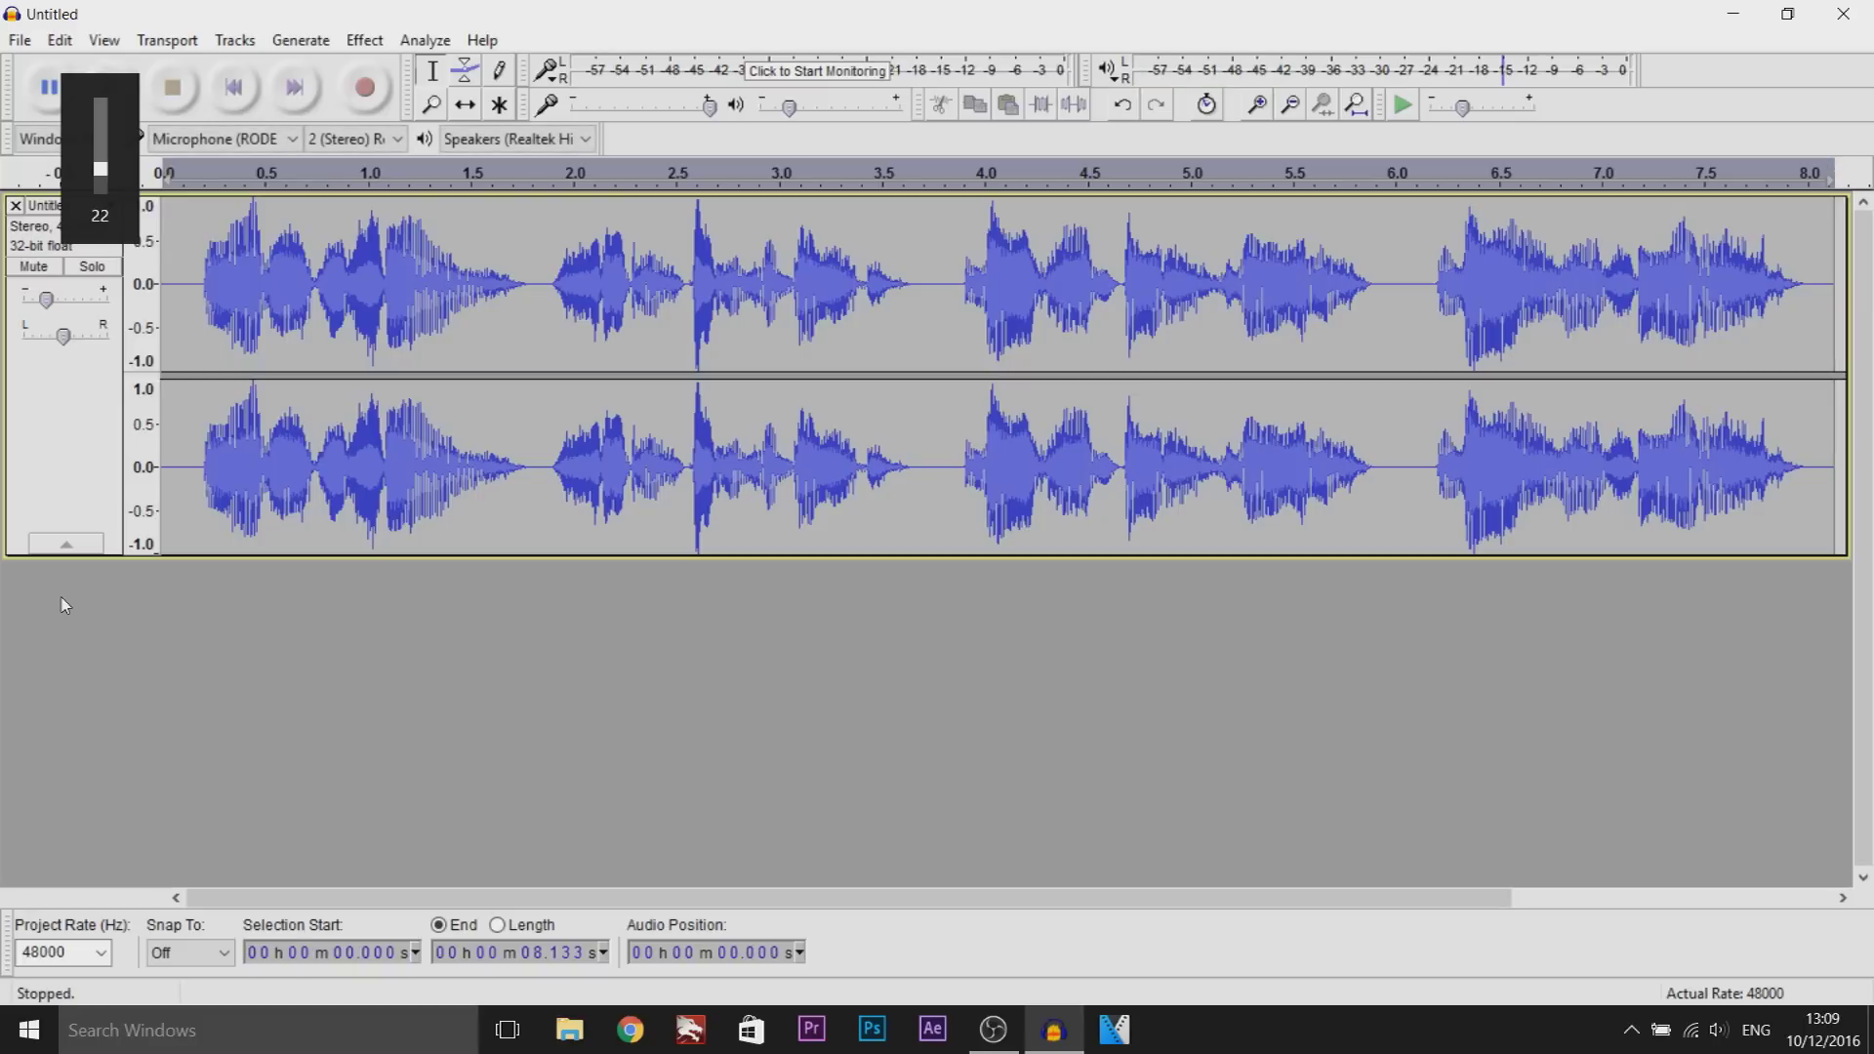
left_click(523, 471)
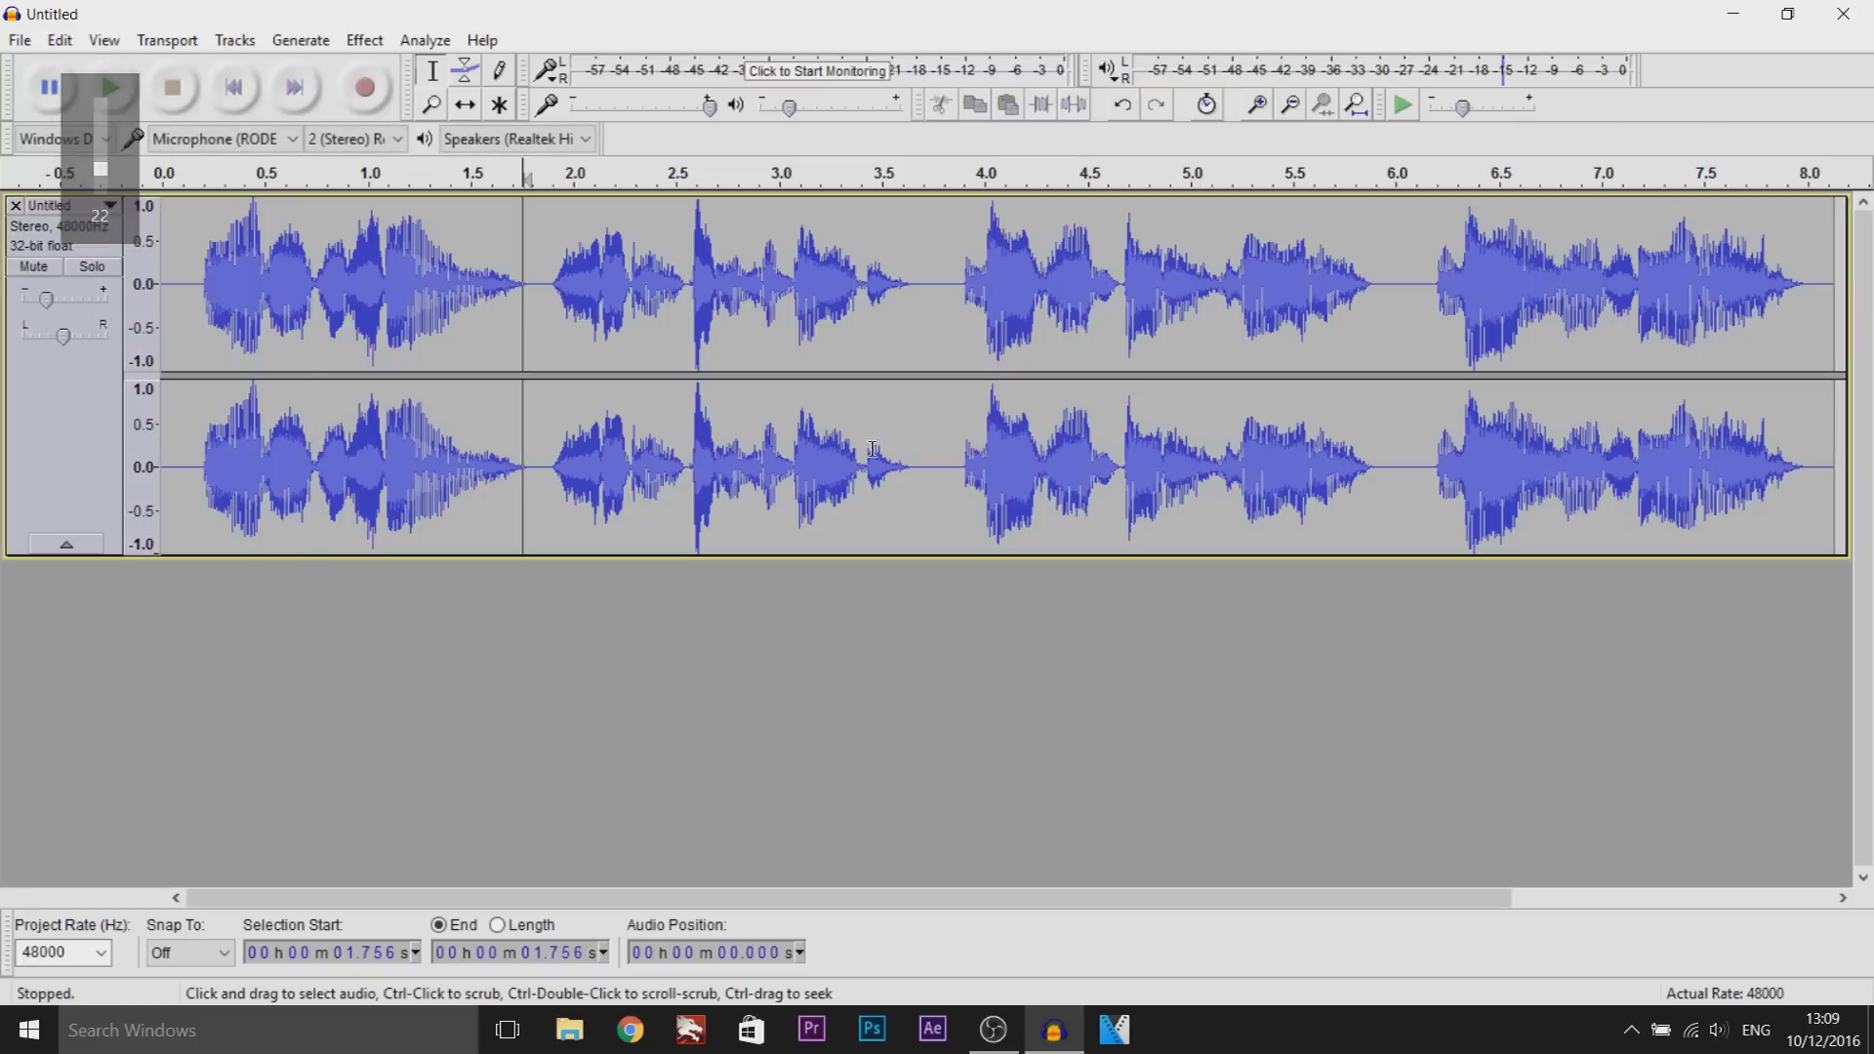
left_click(936, 475)
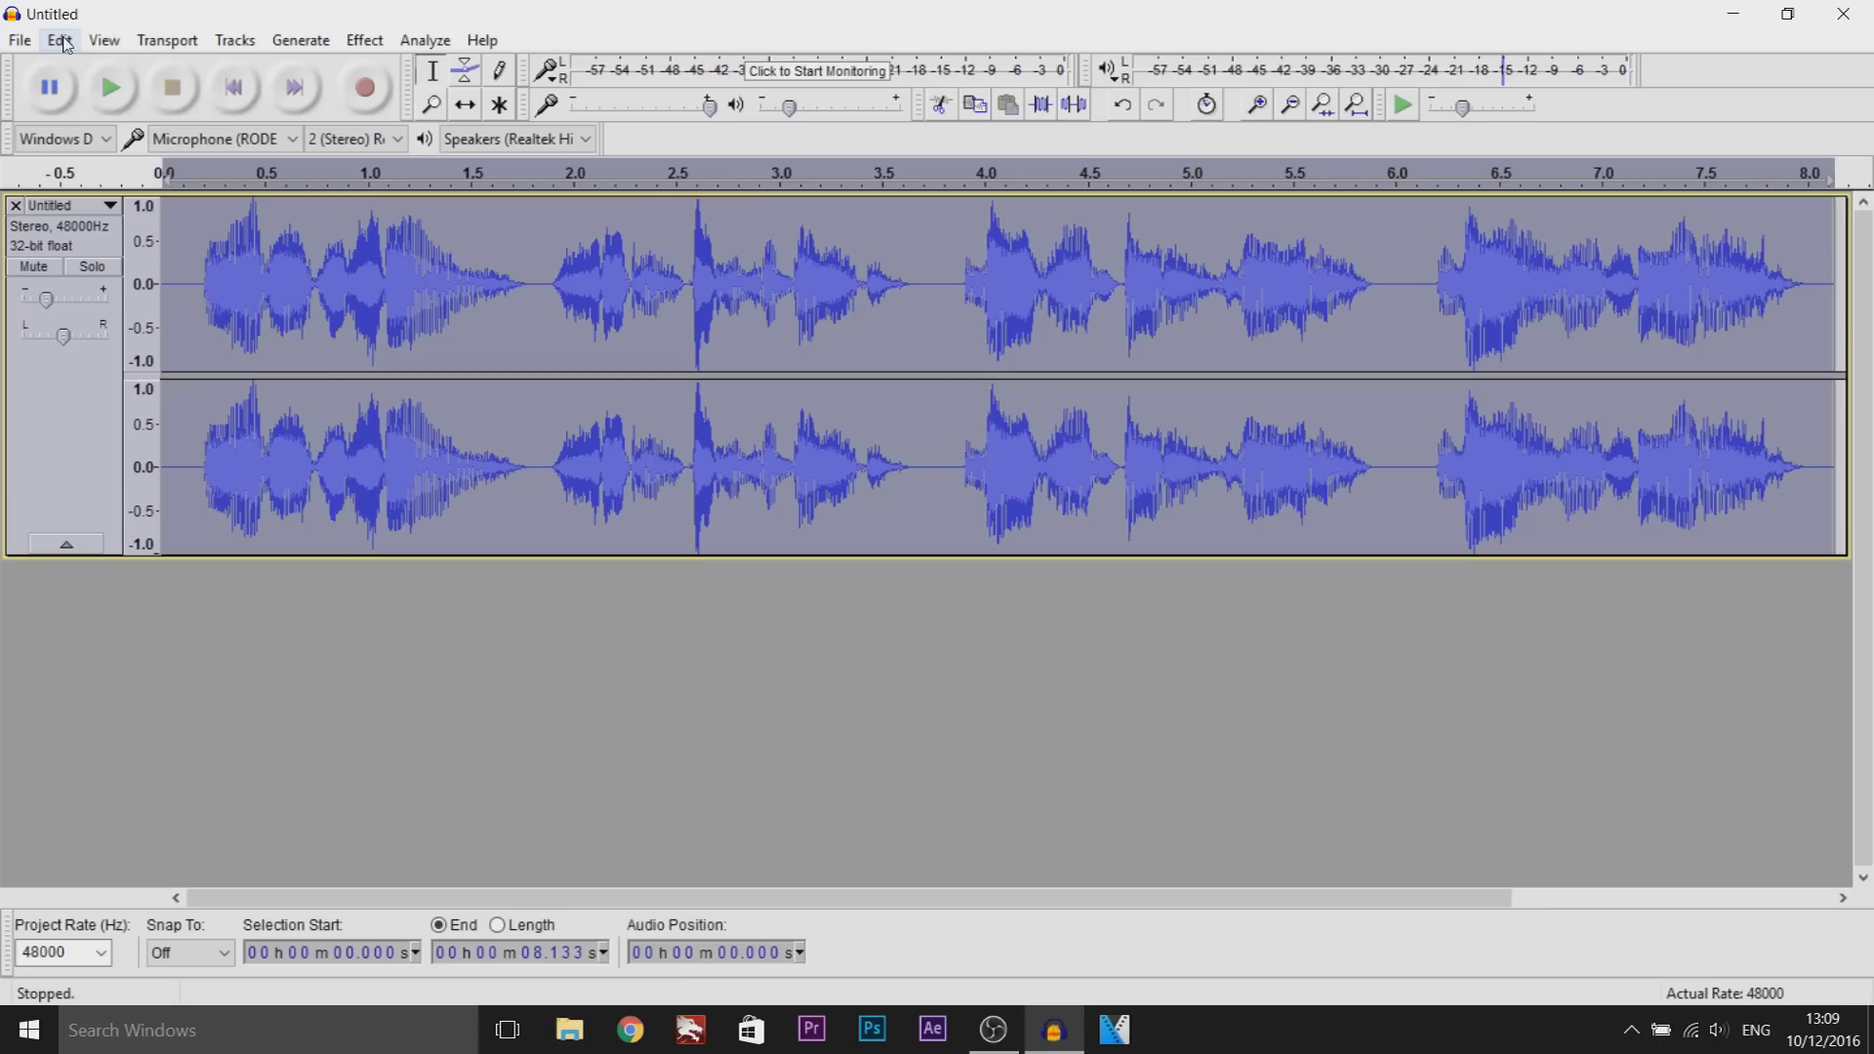
Duplicate the stereo track, mute the lower copy, and keep only the top track selected
left_click(63, 38)
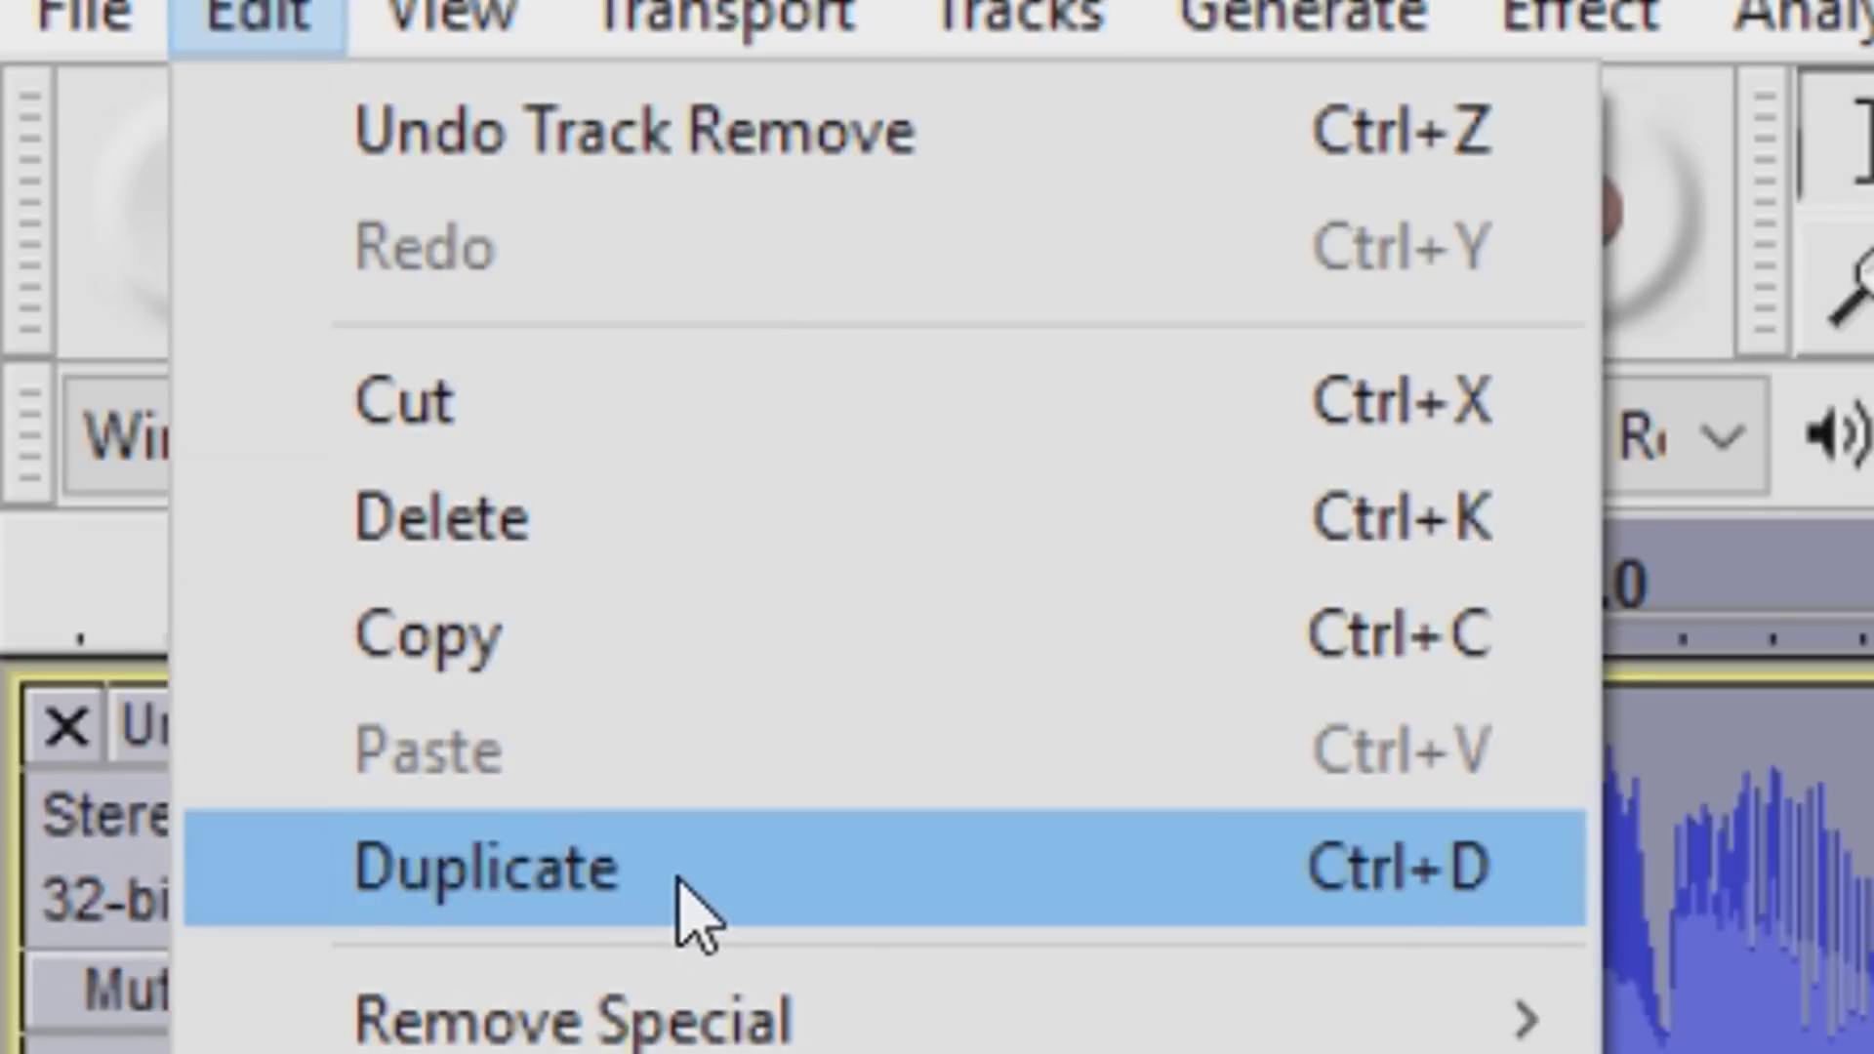
left_click(678, 875)
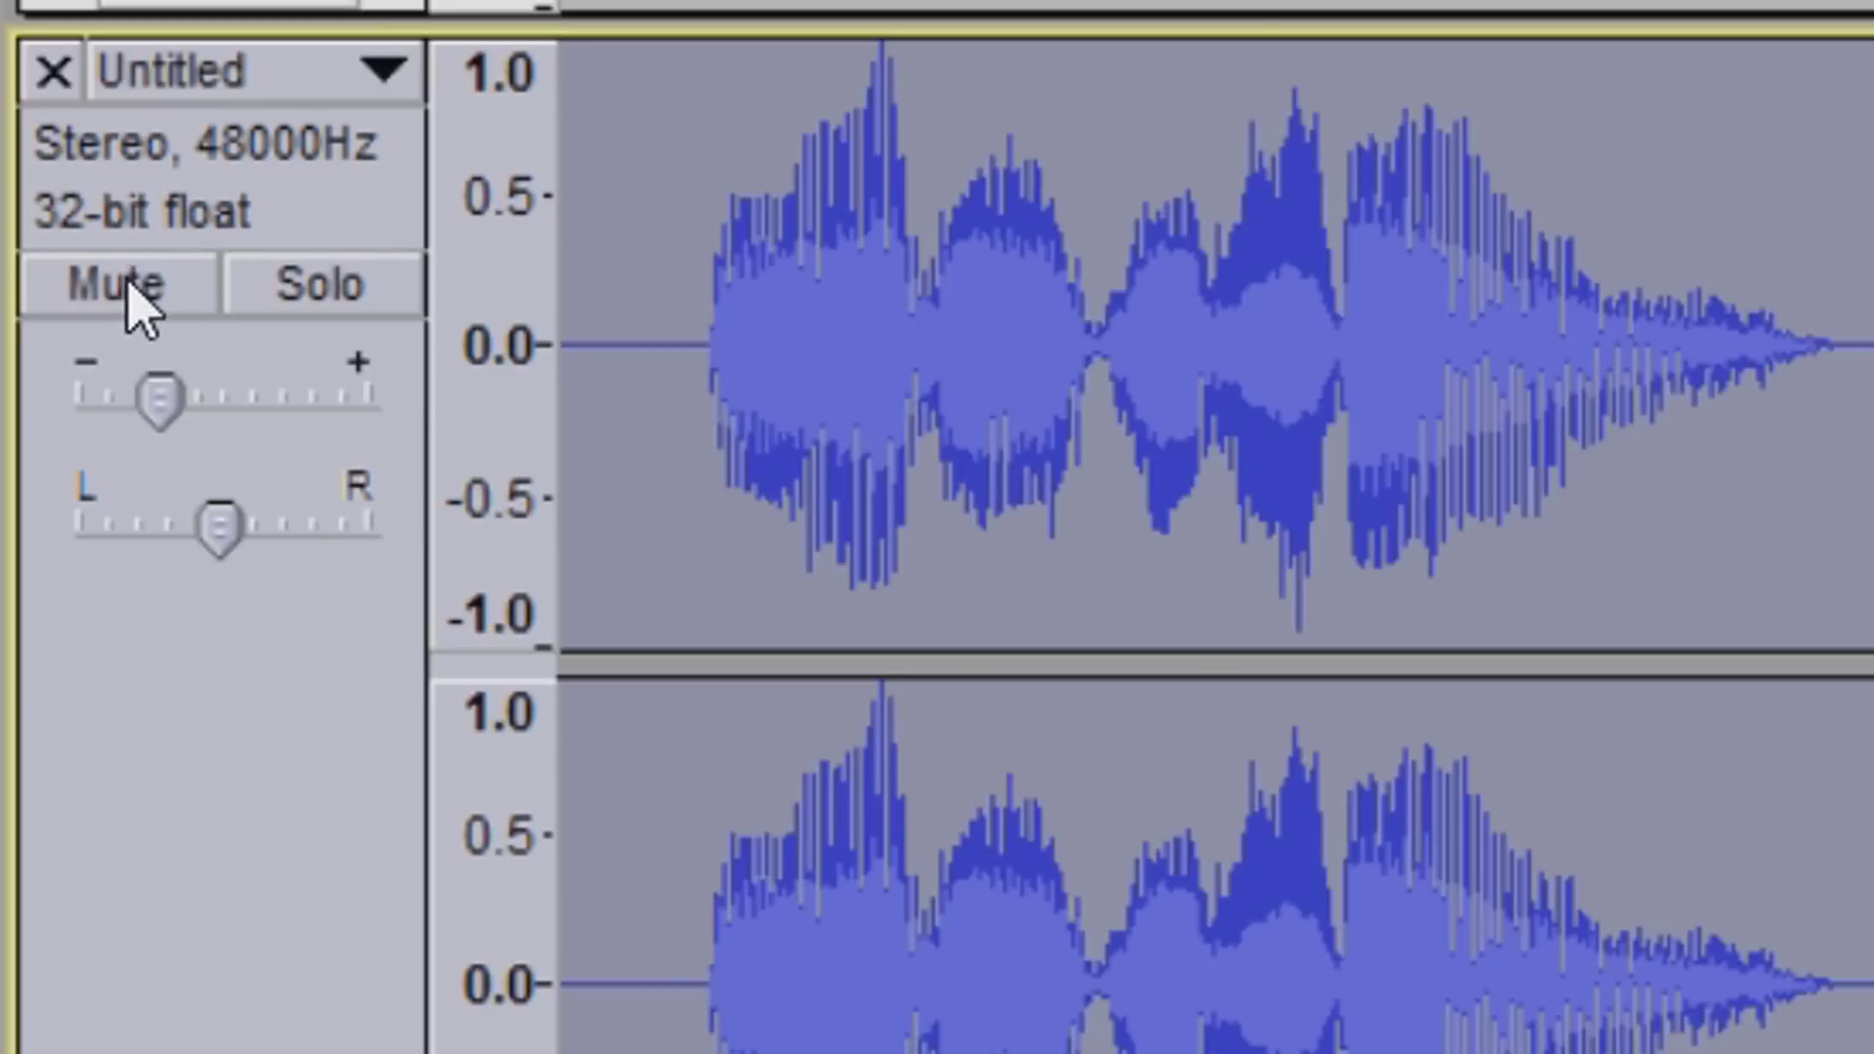
left_click(133, 292)
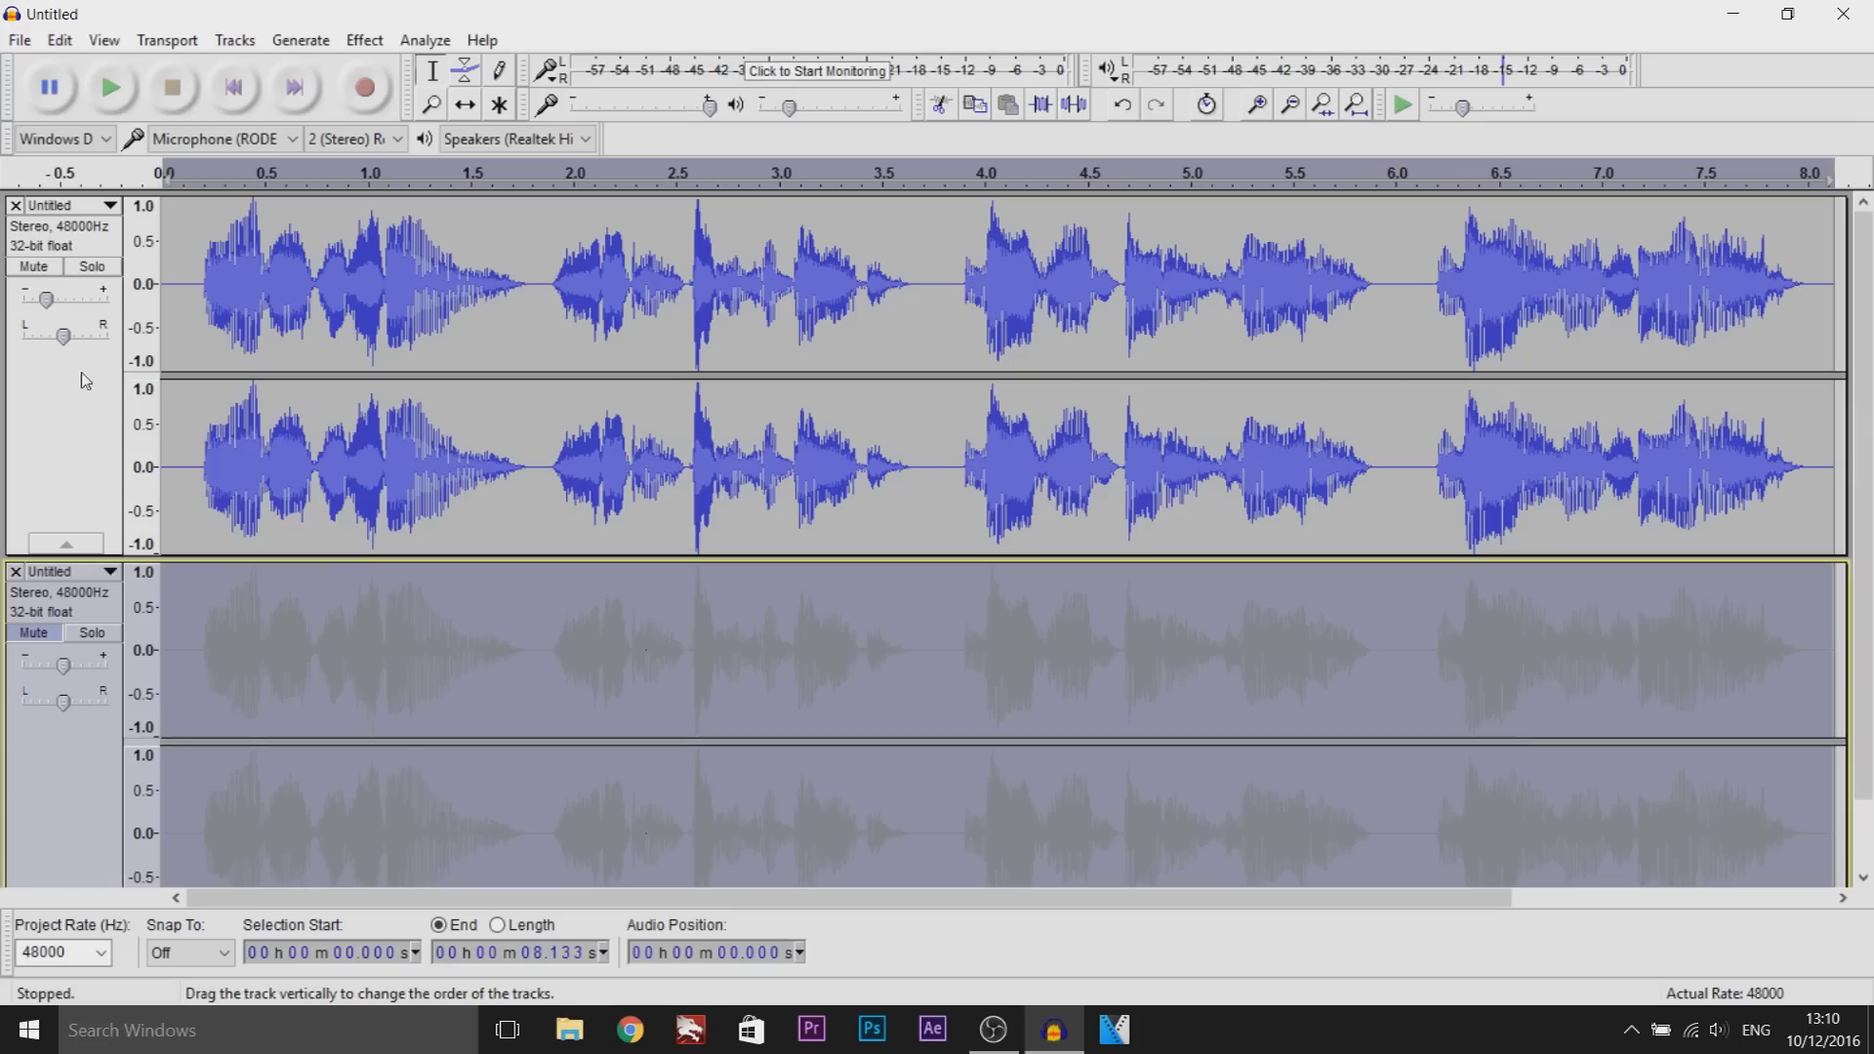
left_click(76, 387)
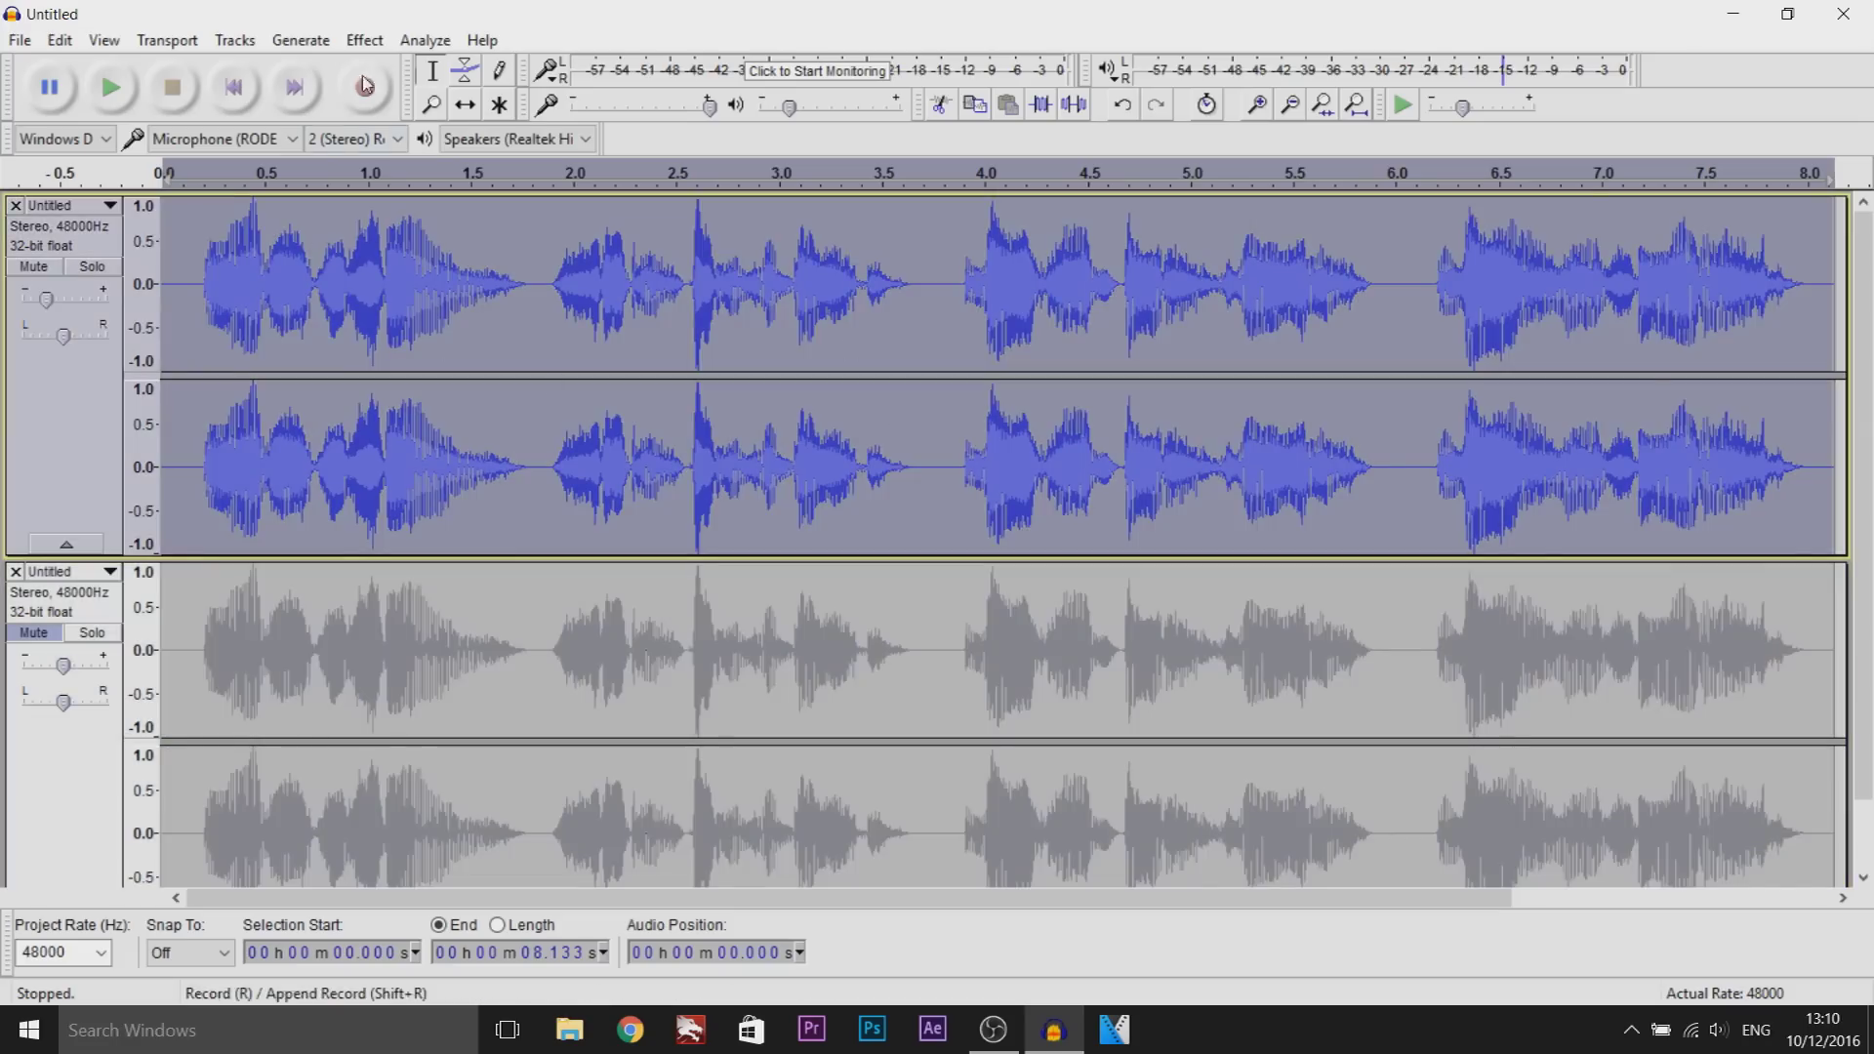
Reverse the top track's audio, then apply the Large Room factory reverb preset to it
left_click(366, 40)
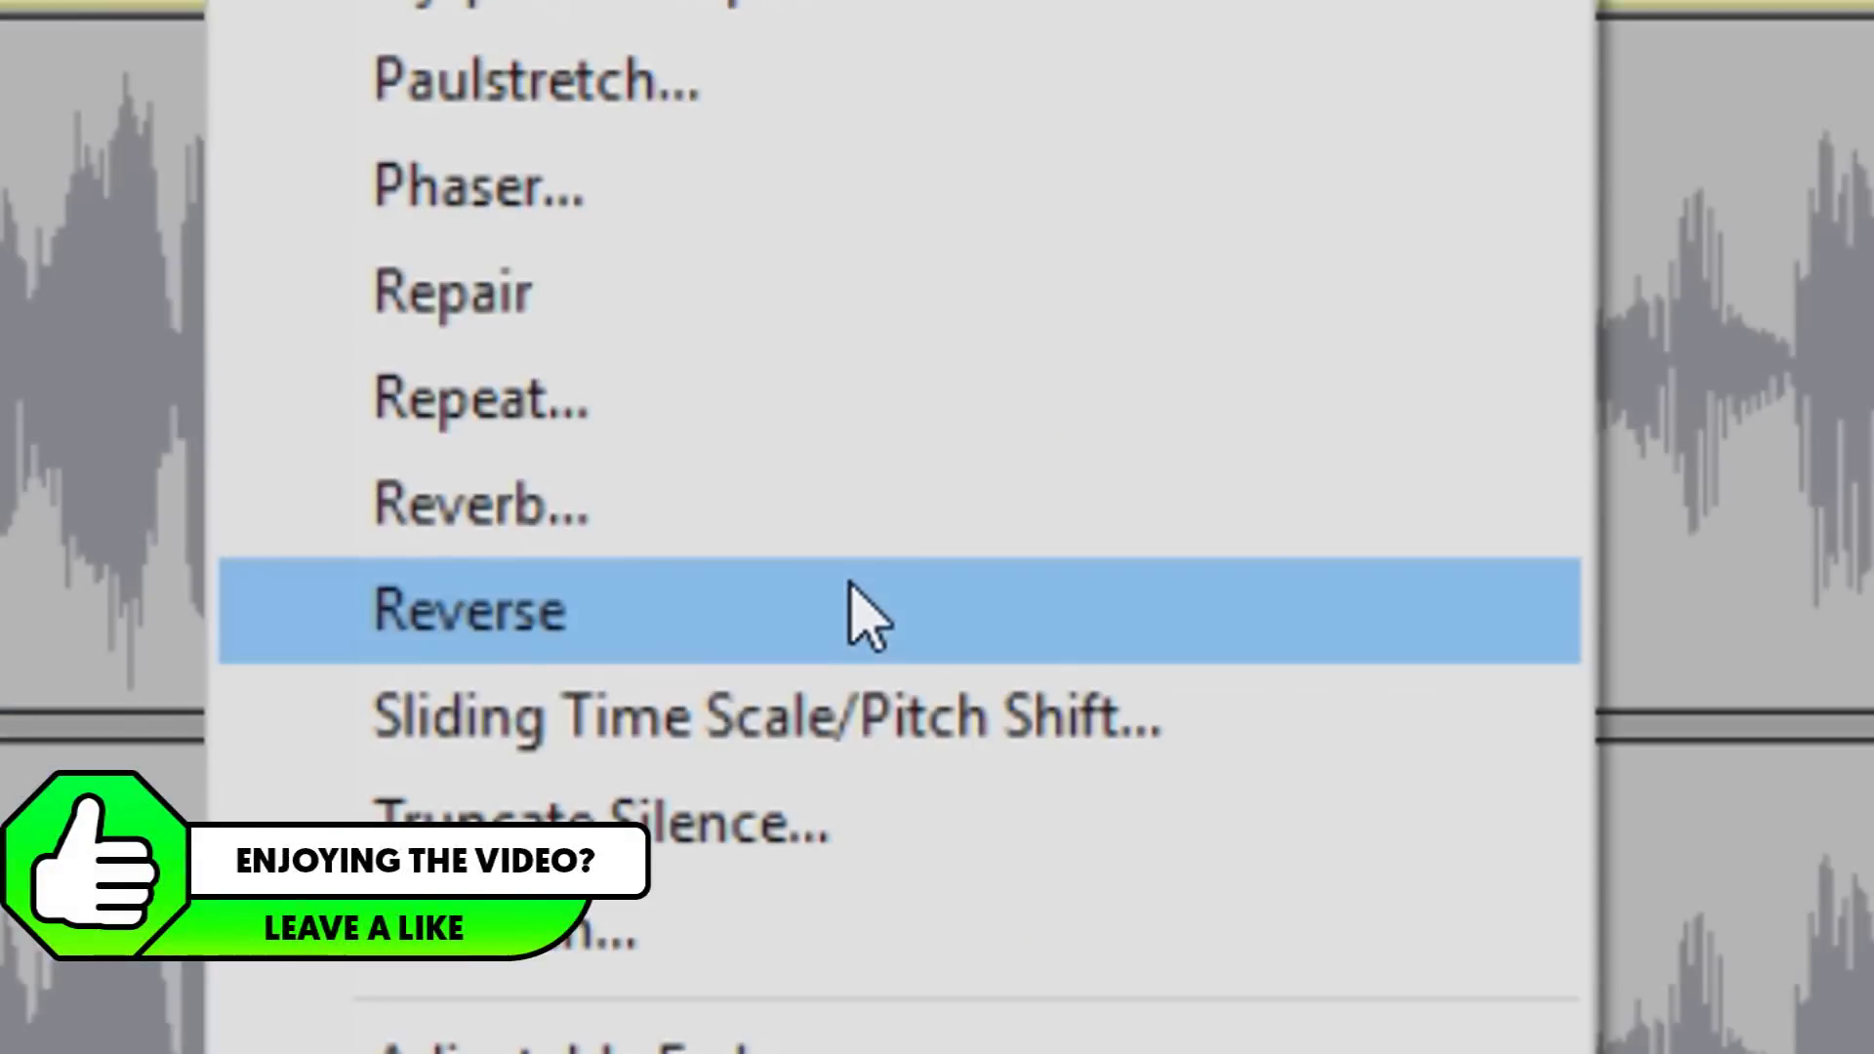
left_click(510, 496)
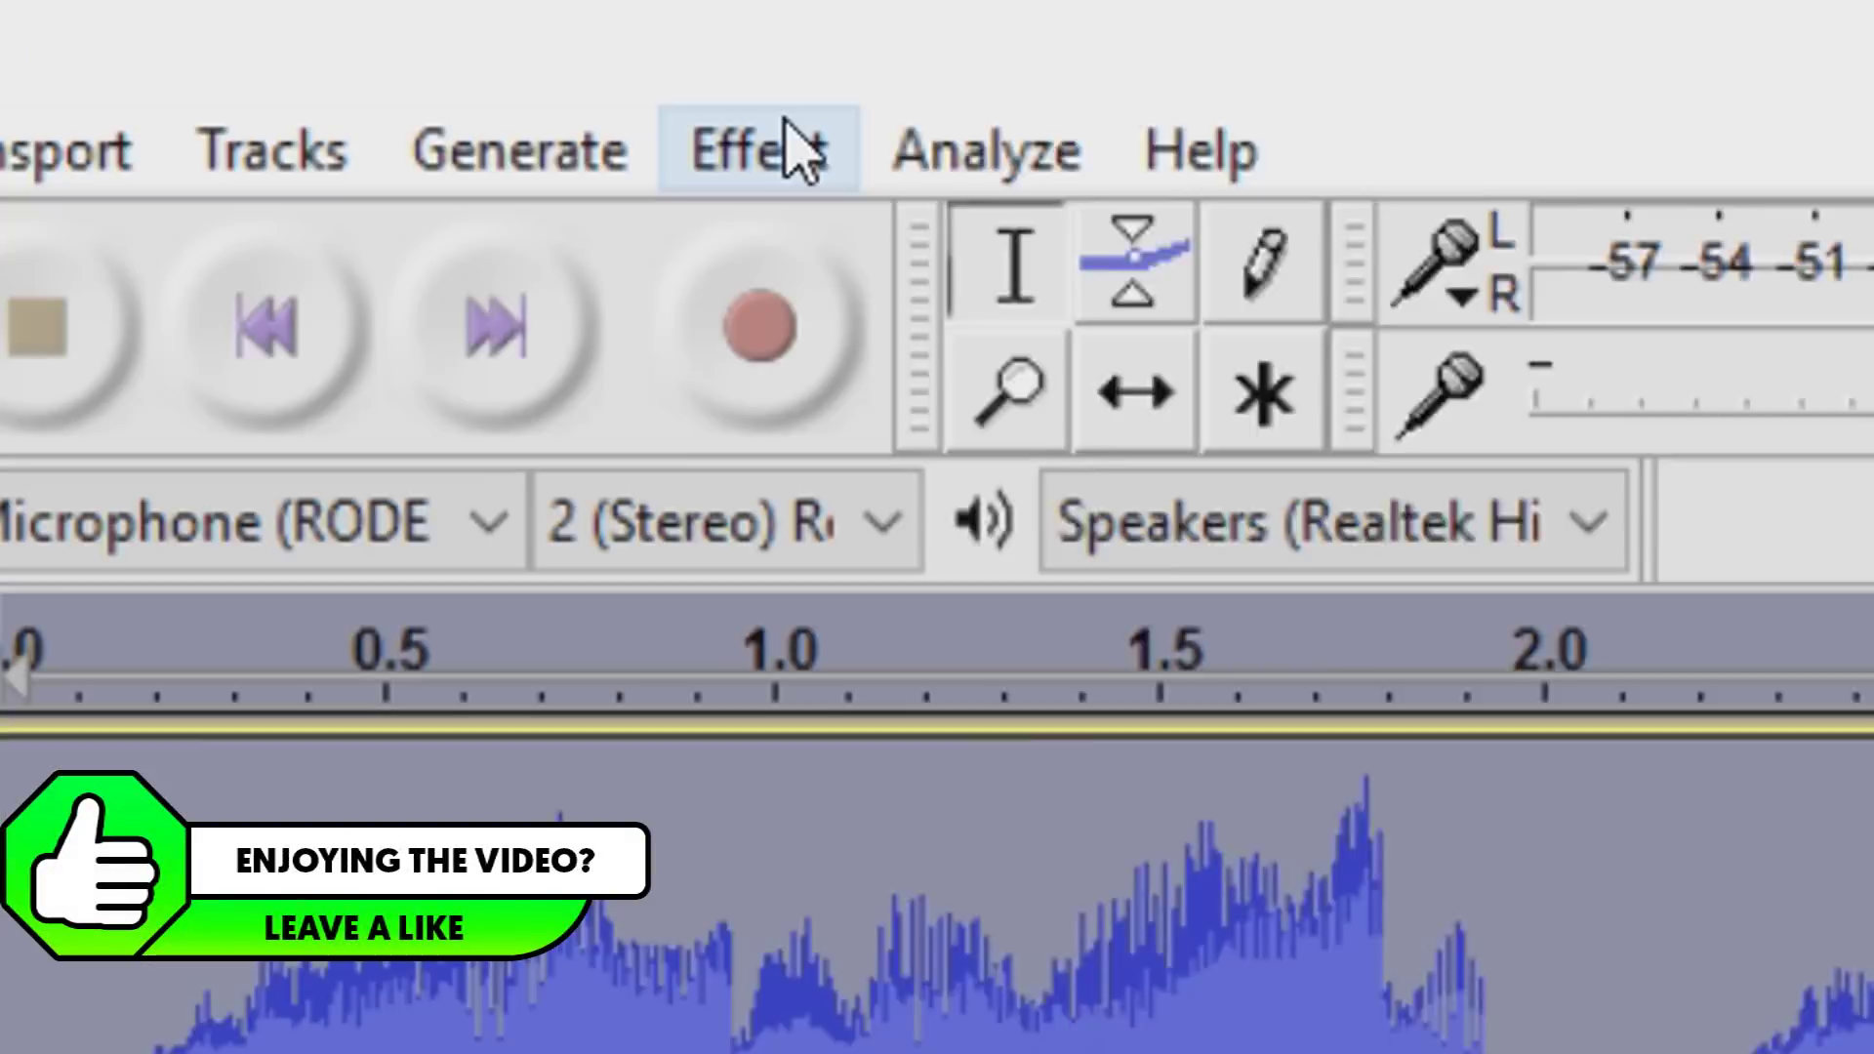
left_click(364, 40)
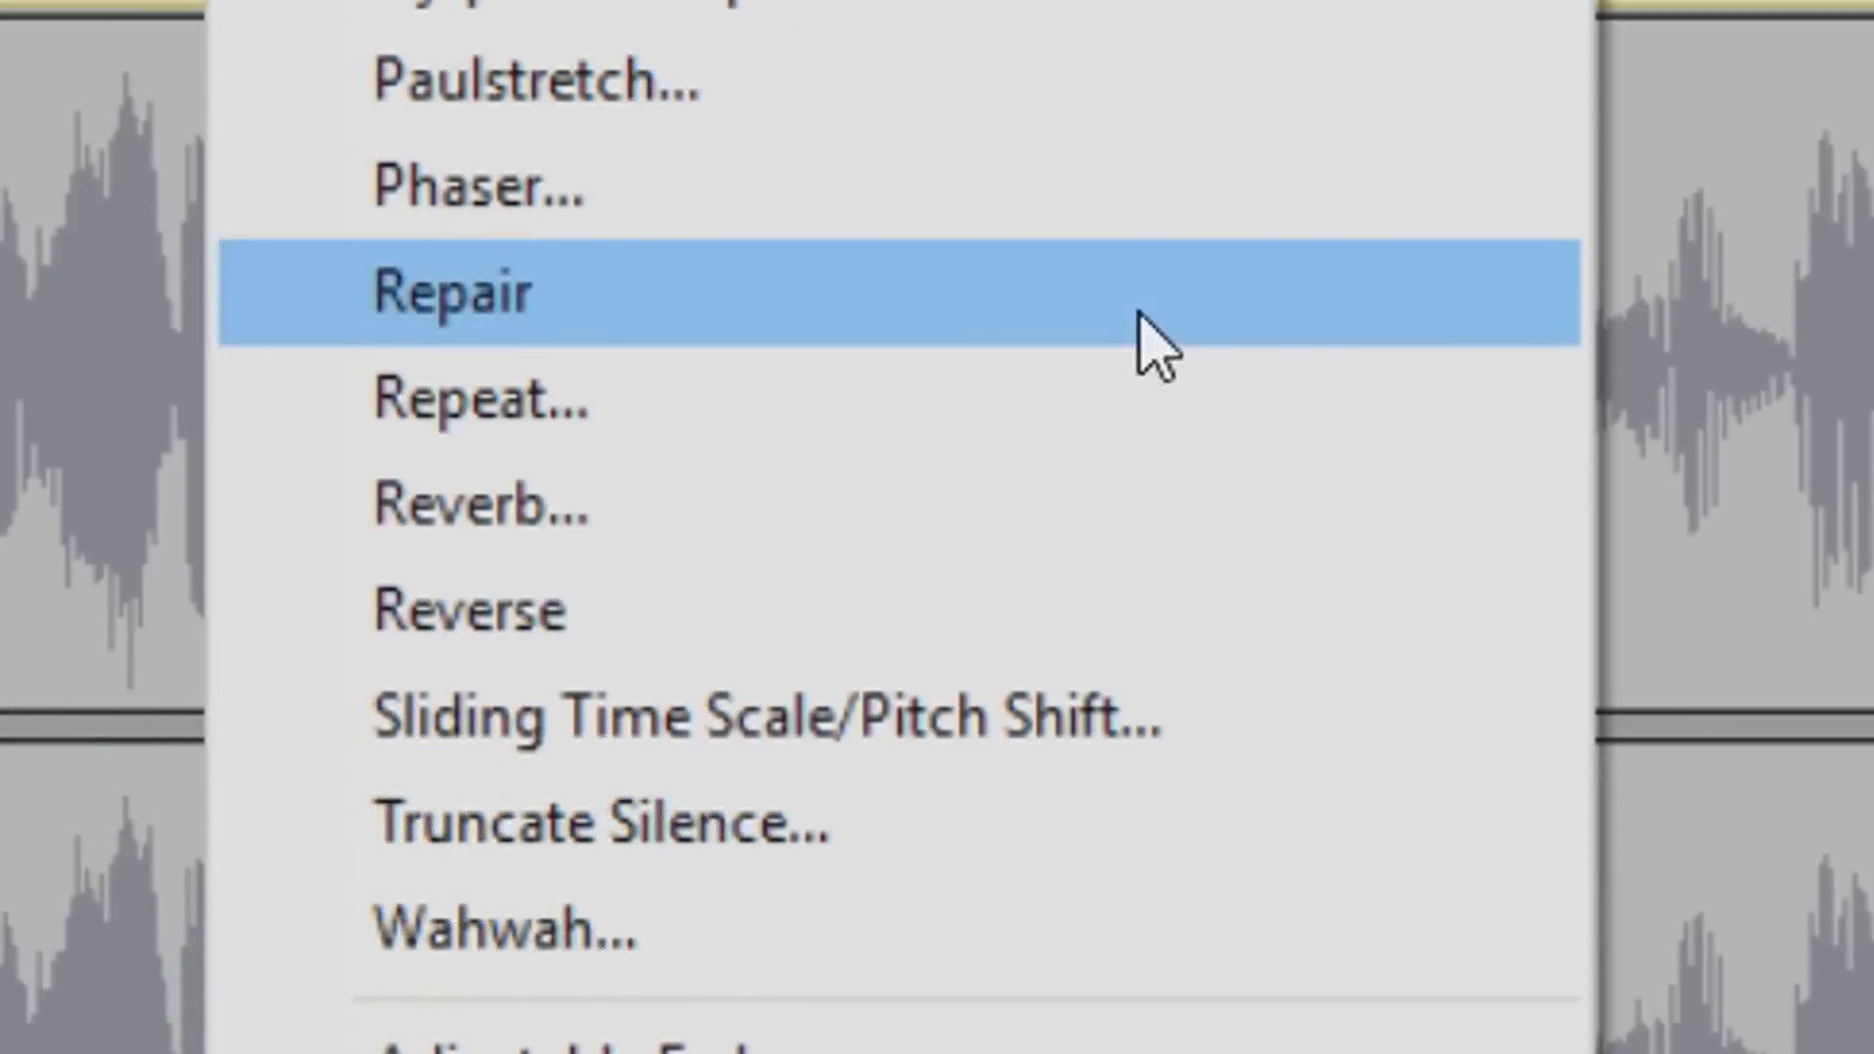
left_click(749, 724)
left_click(739, 720)
mouse_move(688, 945)
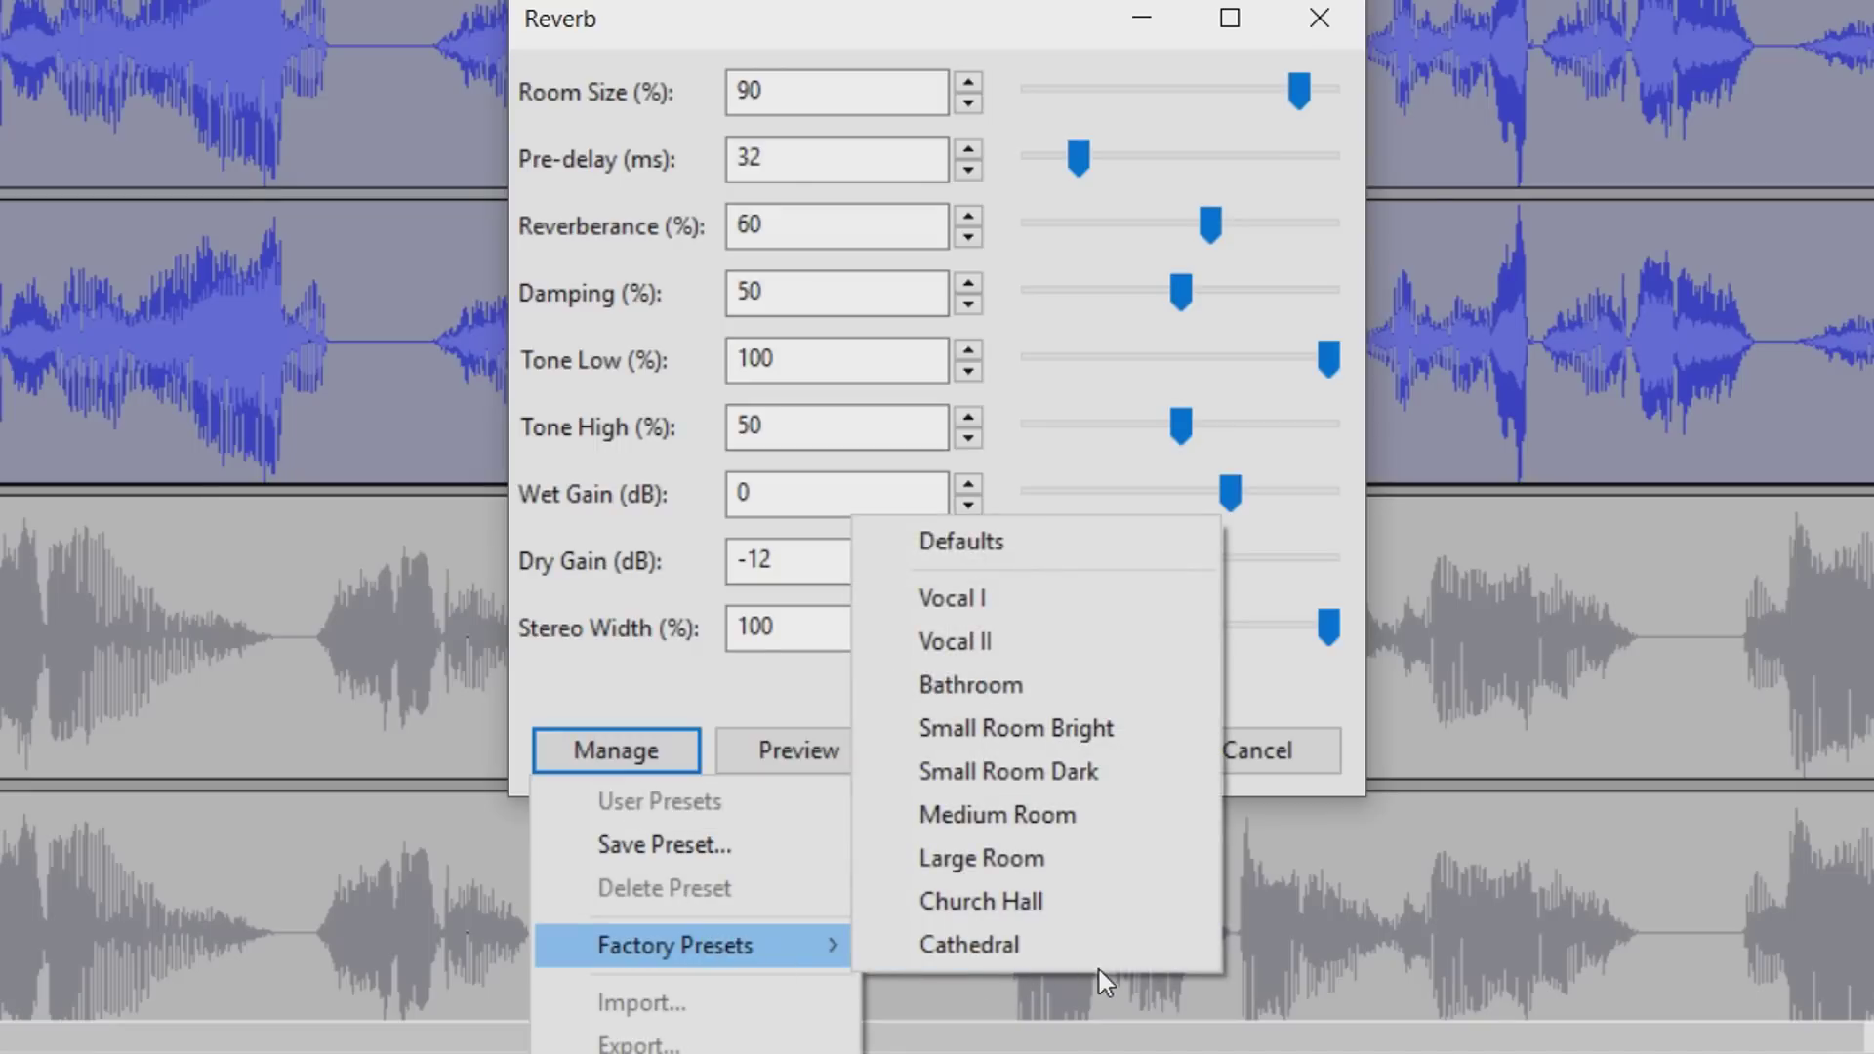
left_click(1065, 854)
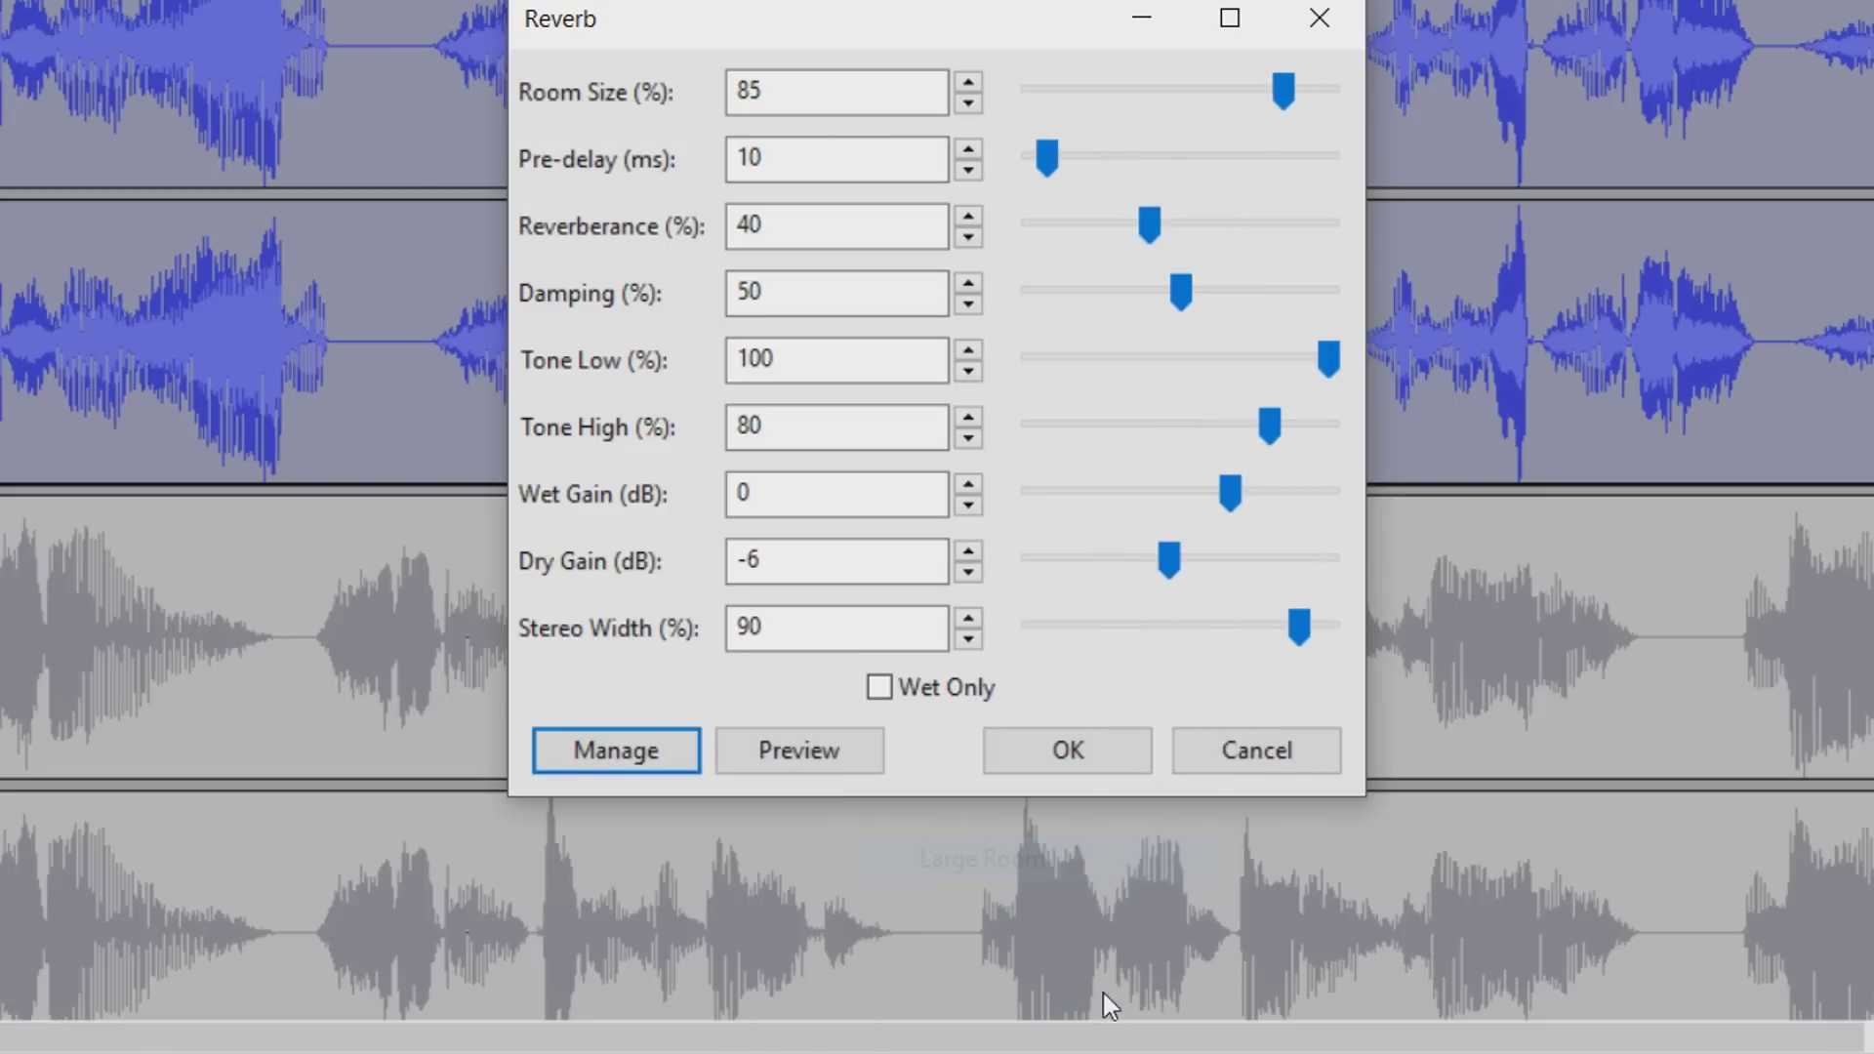
left_click(1104, 762)
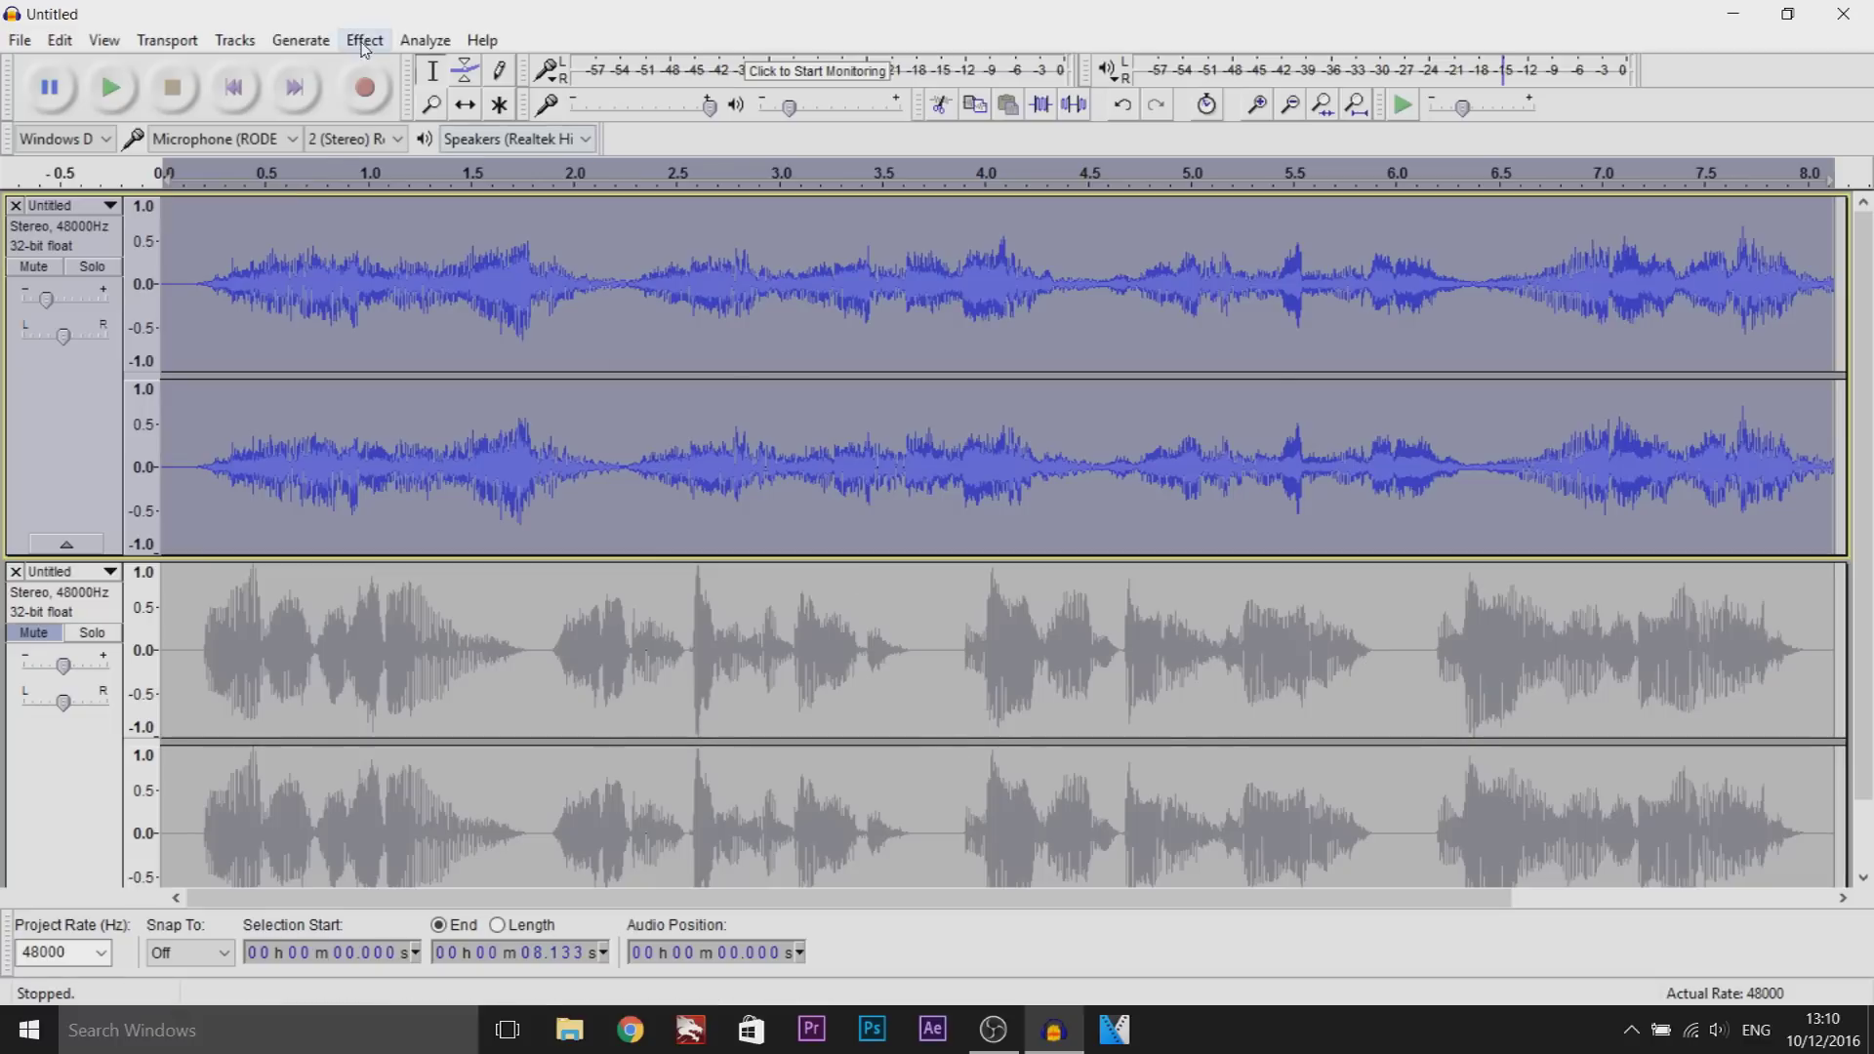
Reverse the reverbed top track back to forwards and play it to preview the result
left_click(365, 39)
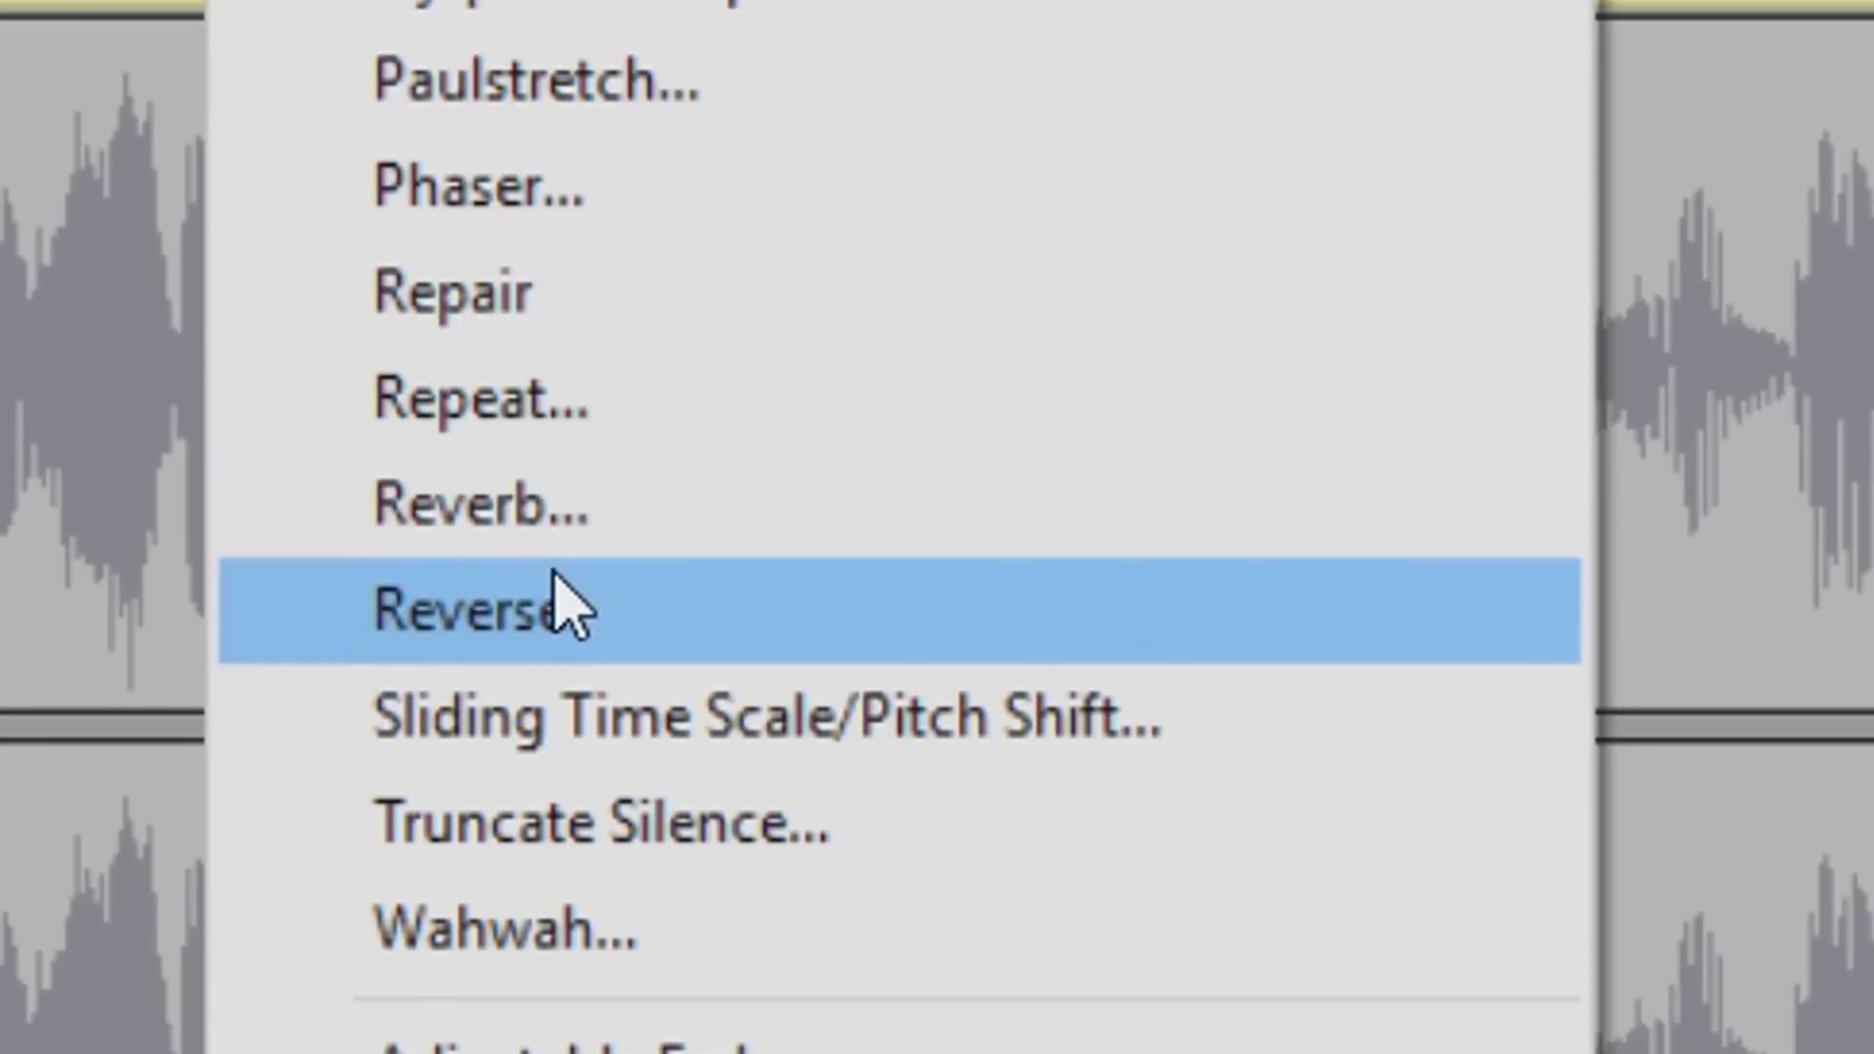
left_click(566, 604)
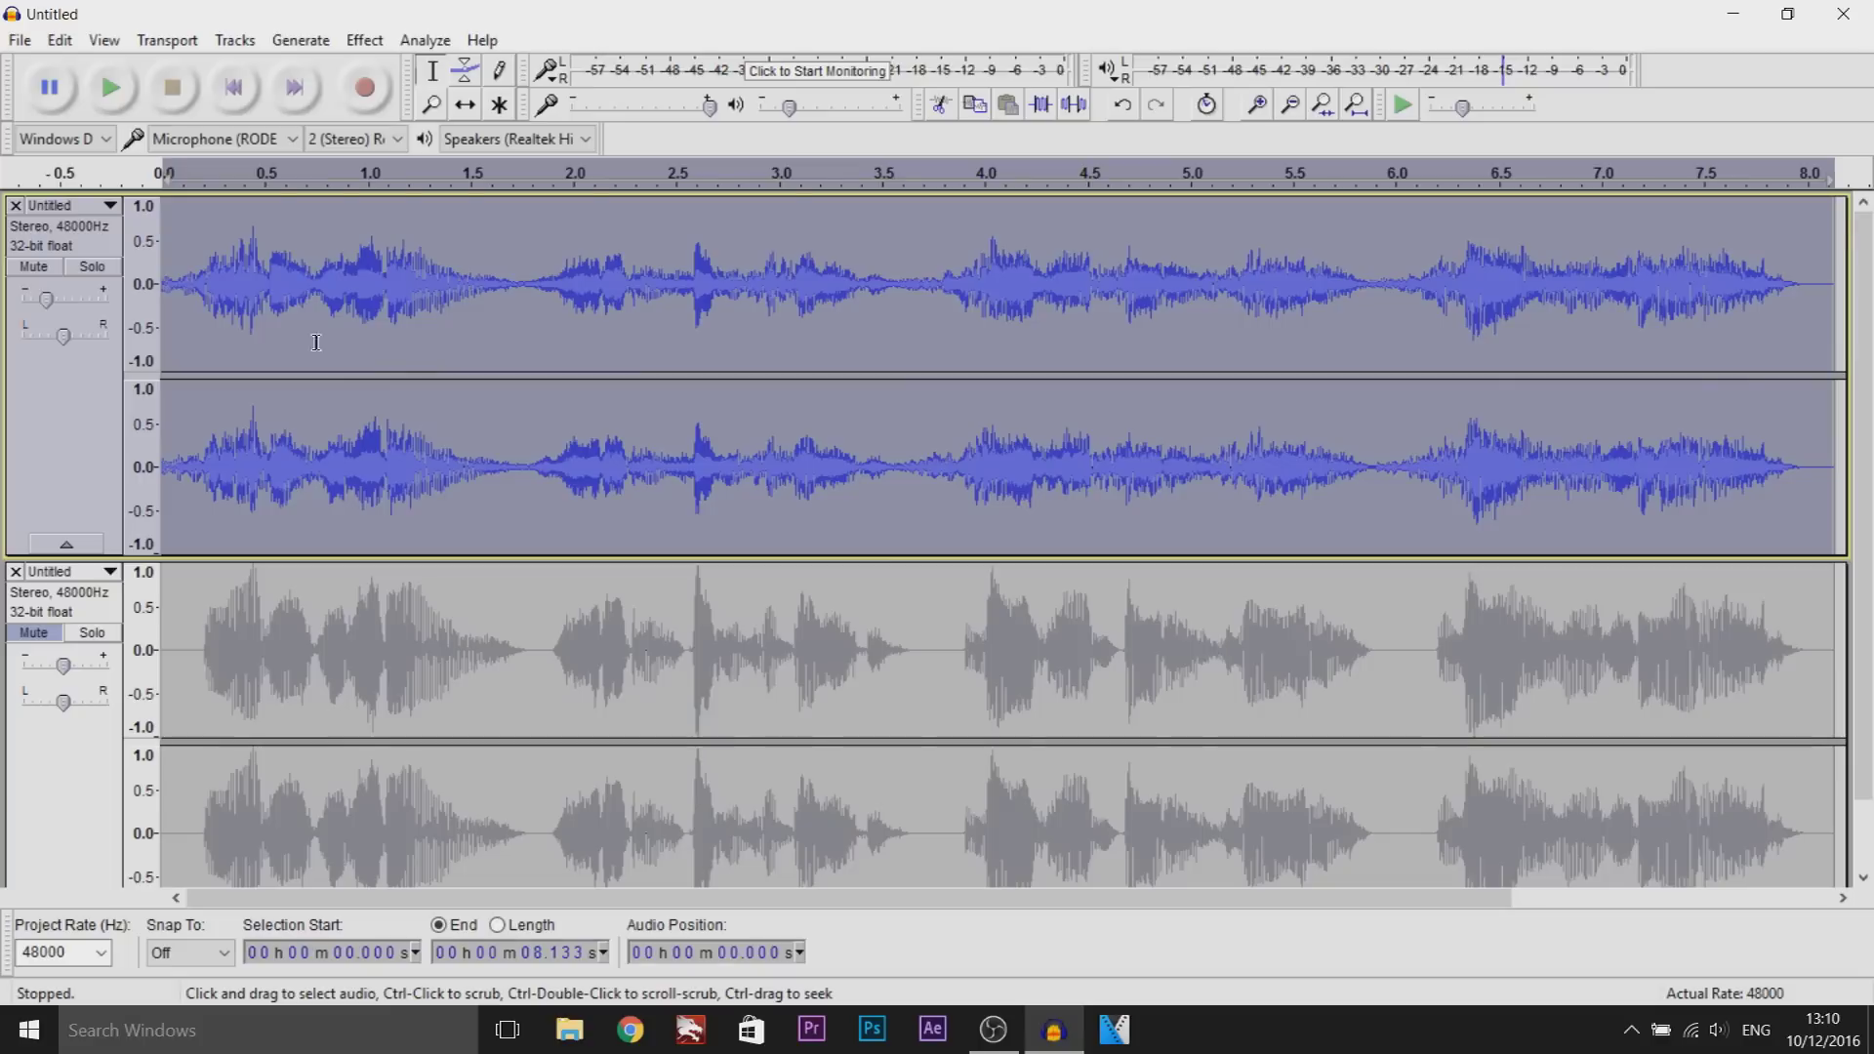
left_click(118, 83)
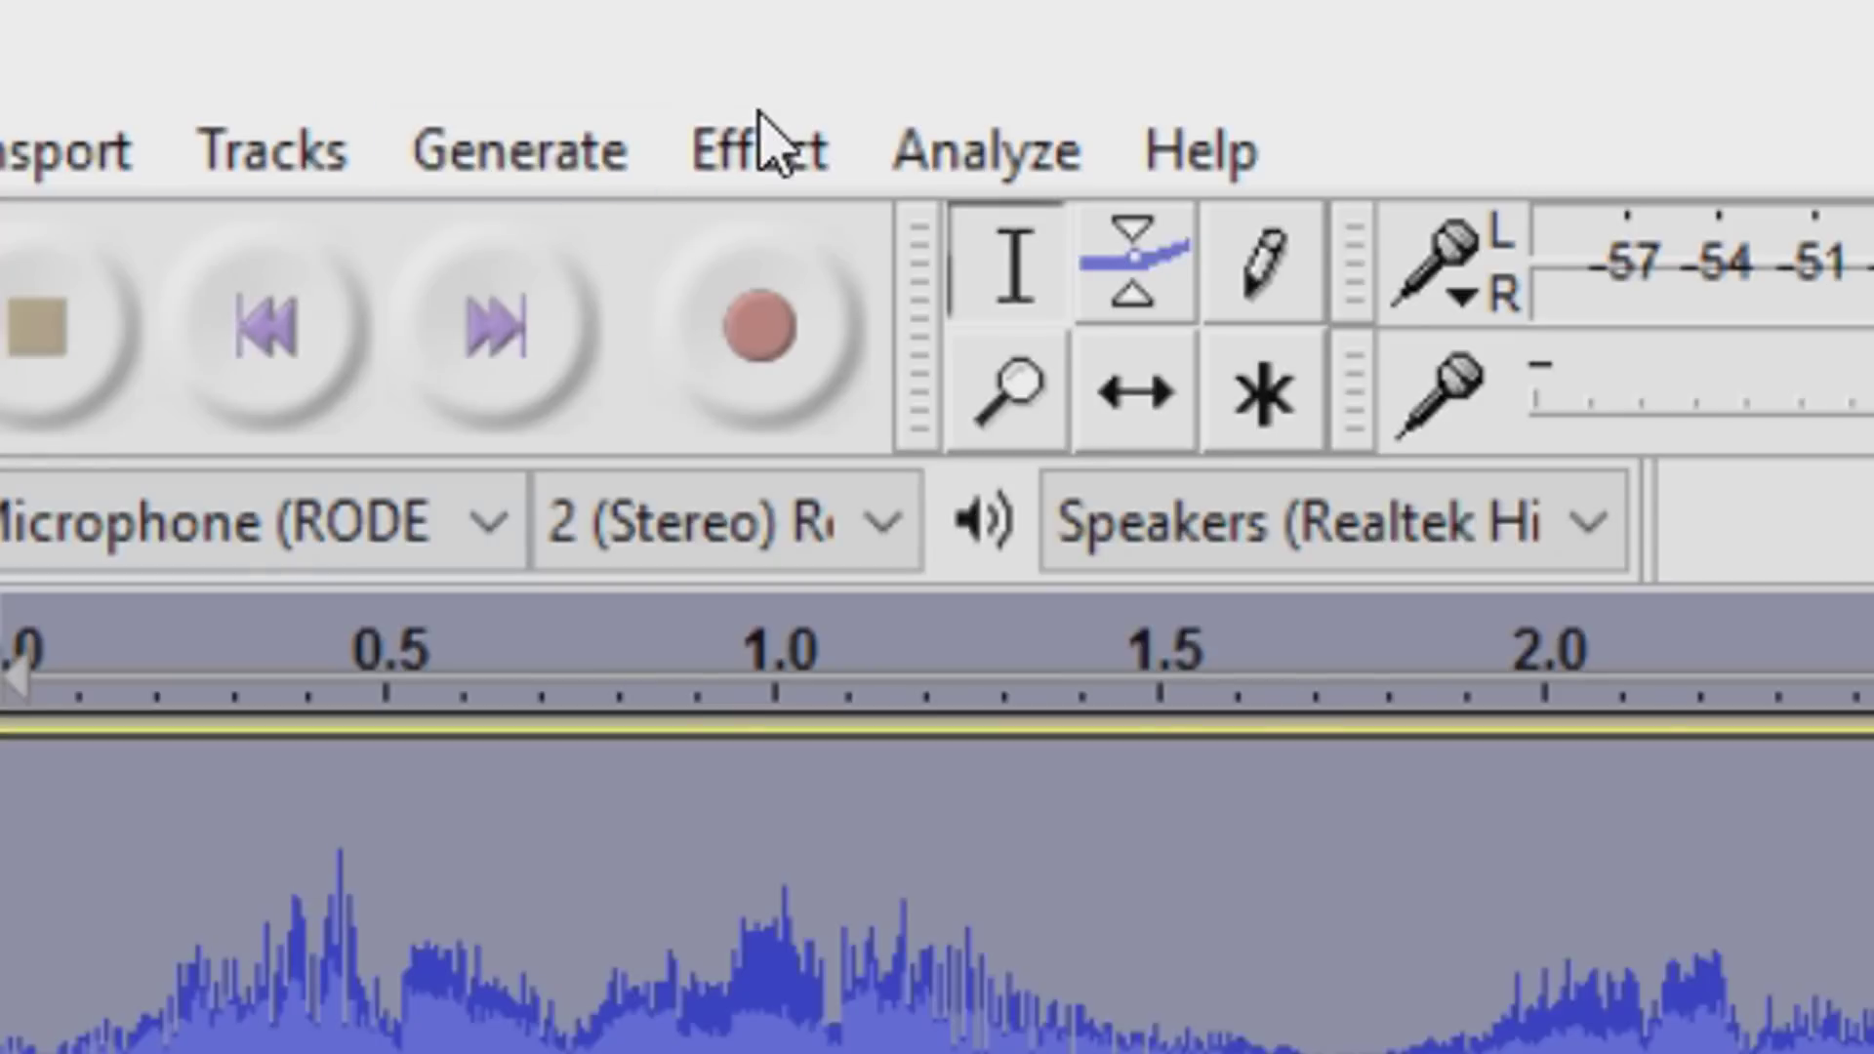
left_click(368, 38)
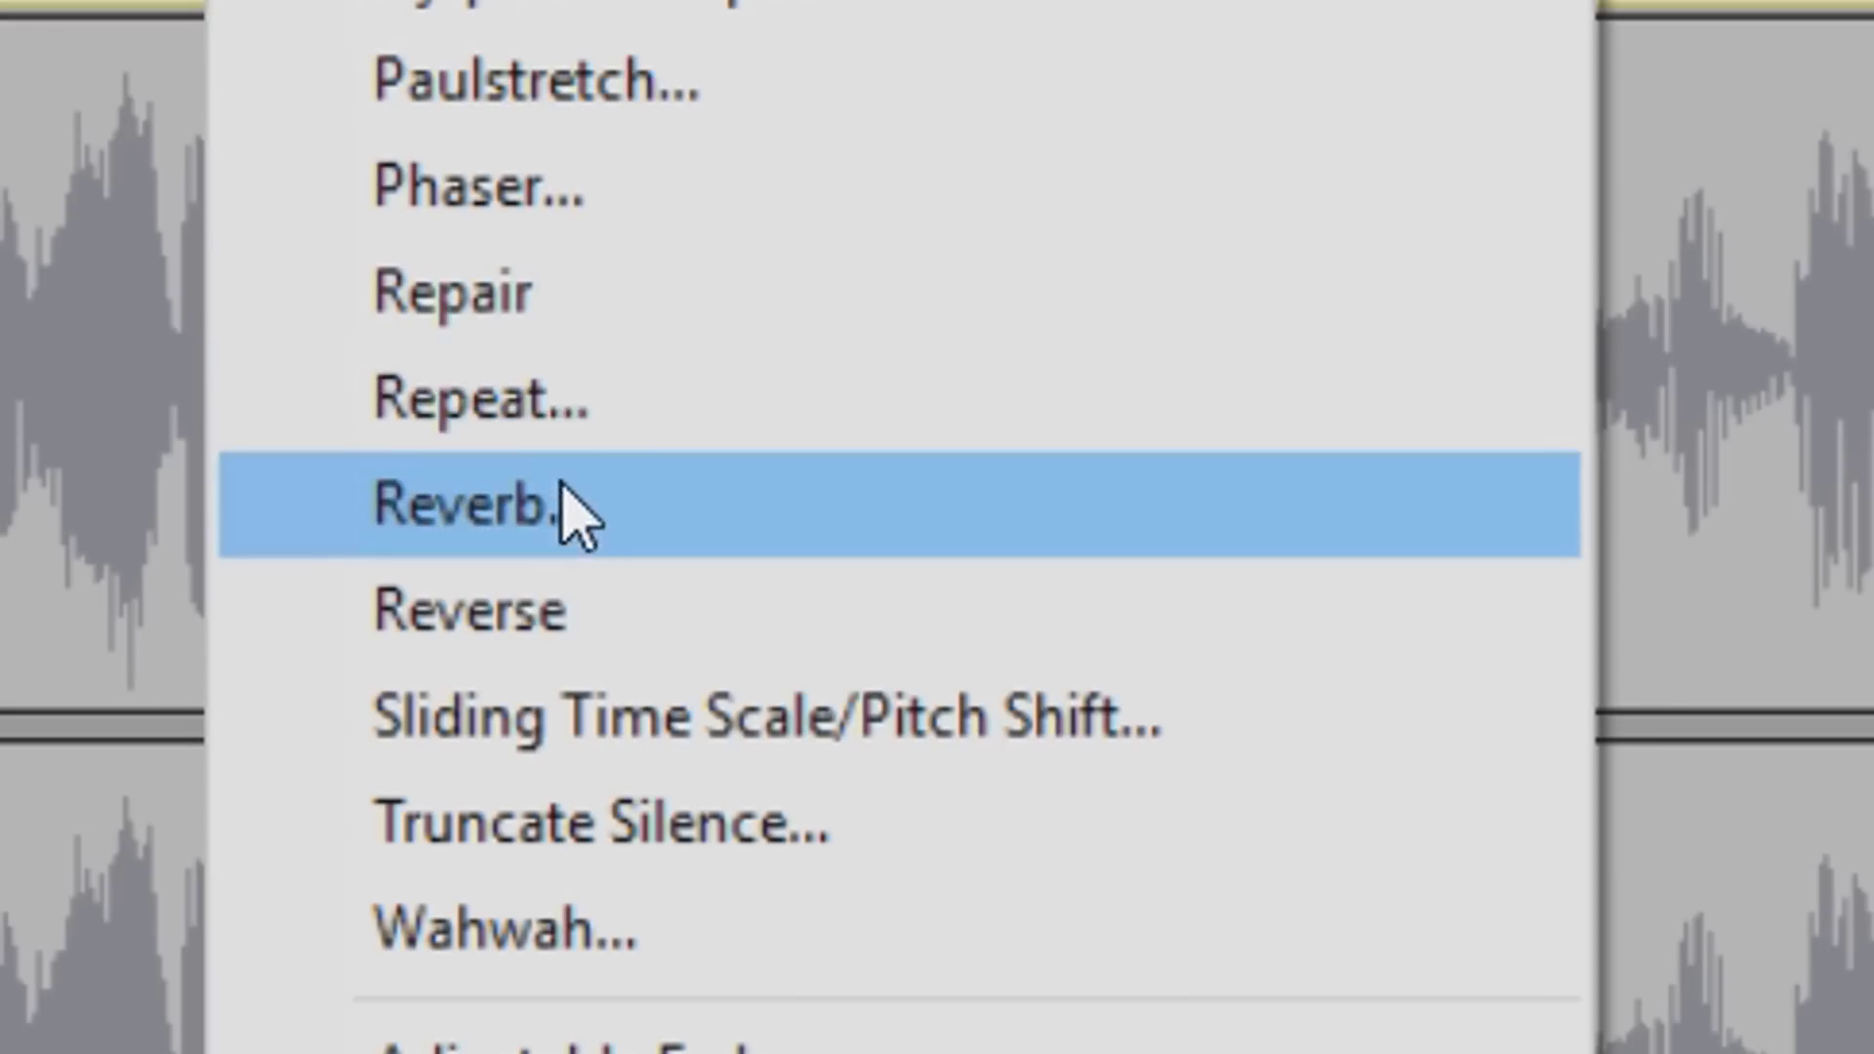
Apply the Church Hall factory reverb preset to the top track
left_click(565, 506)
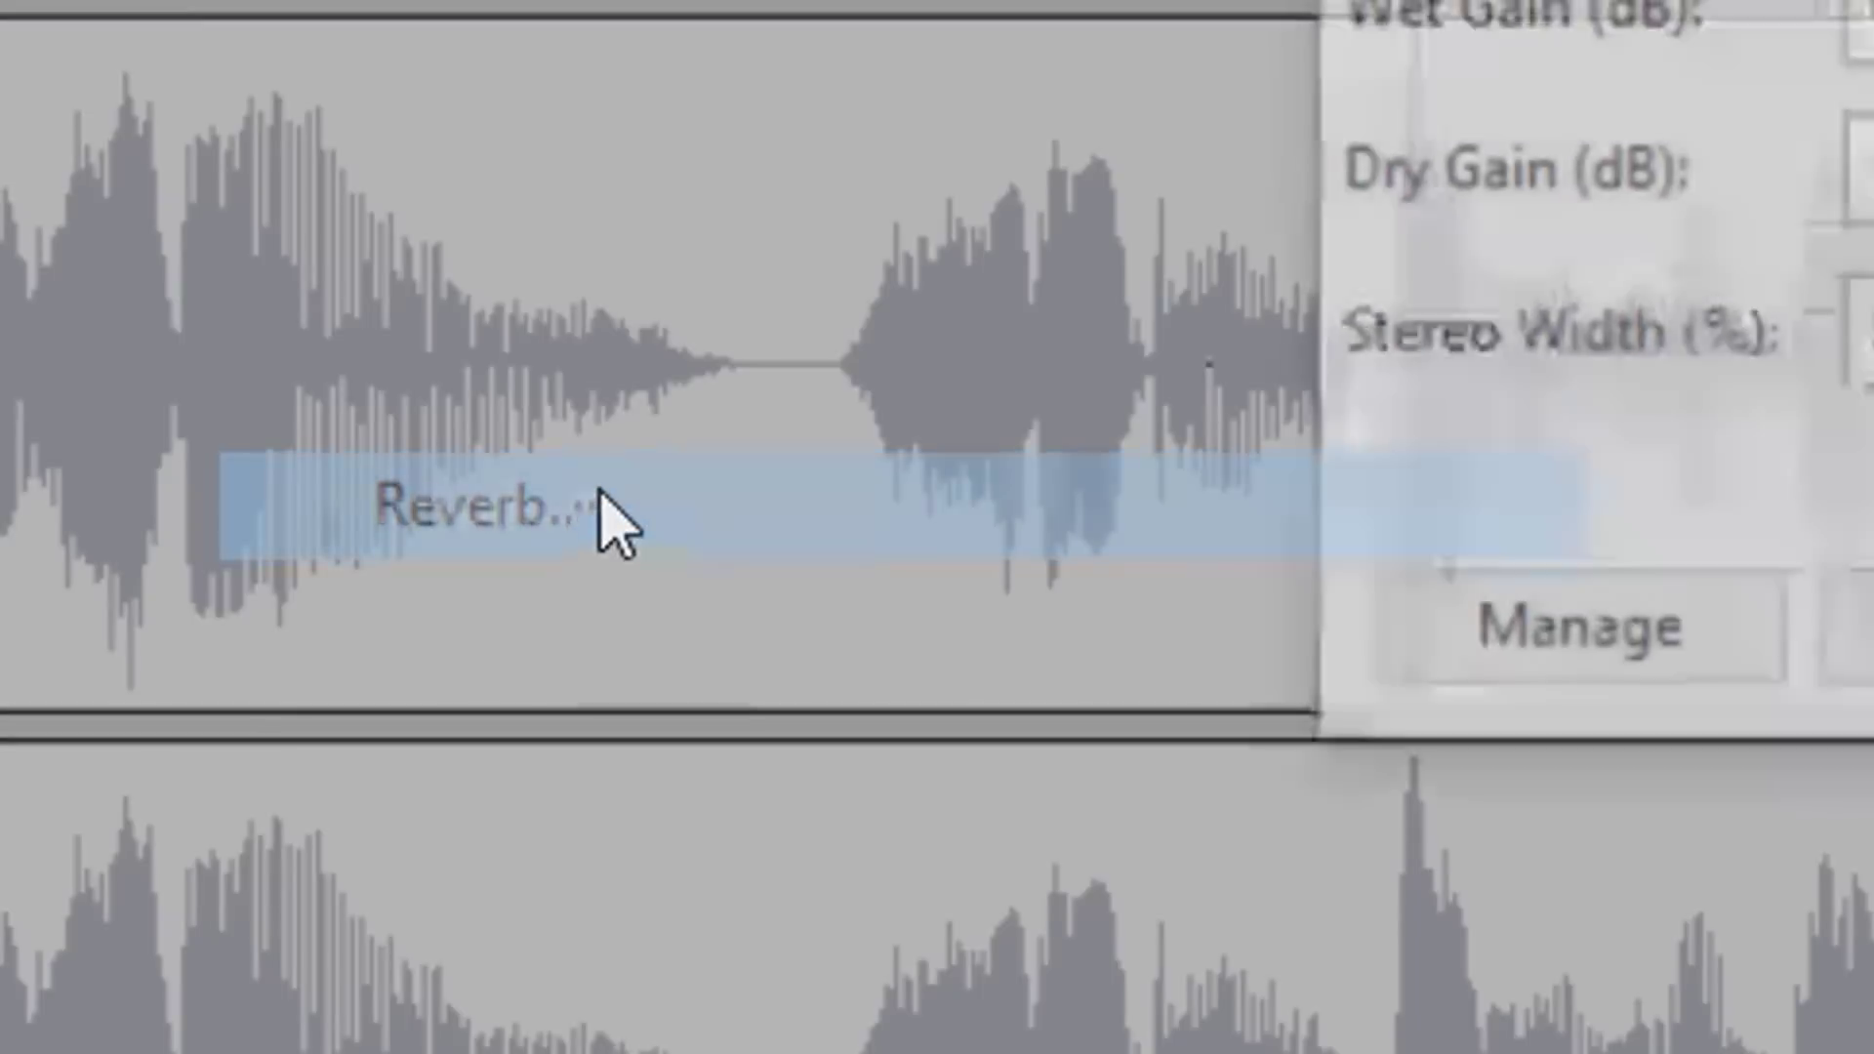
left_click(674, 752)
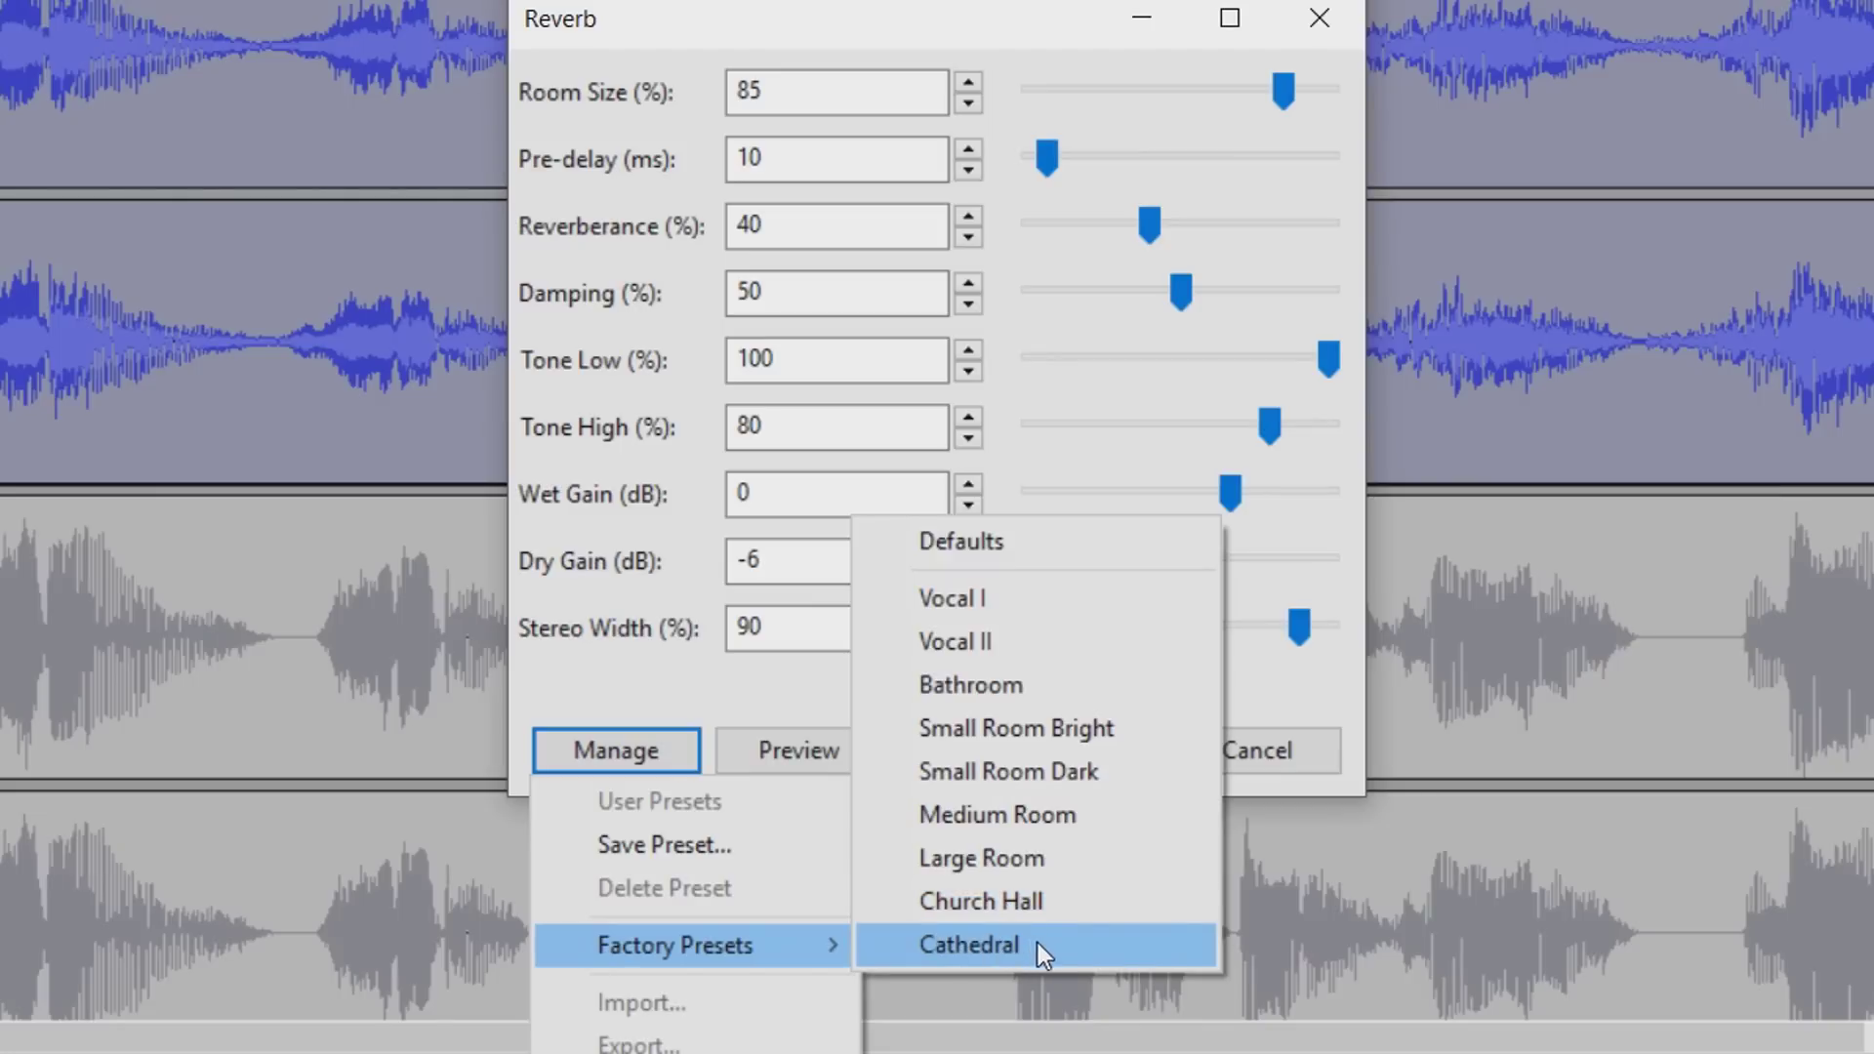
left_click(1059, 914)
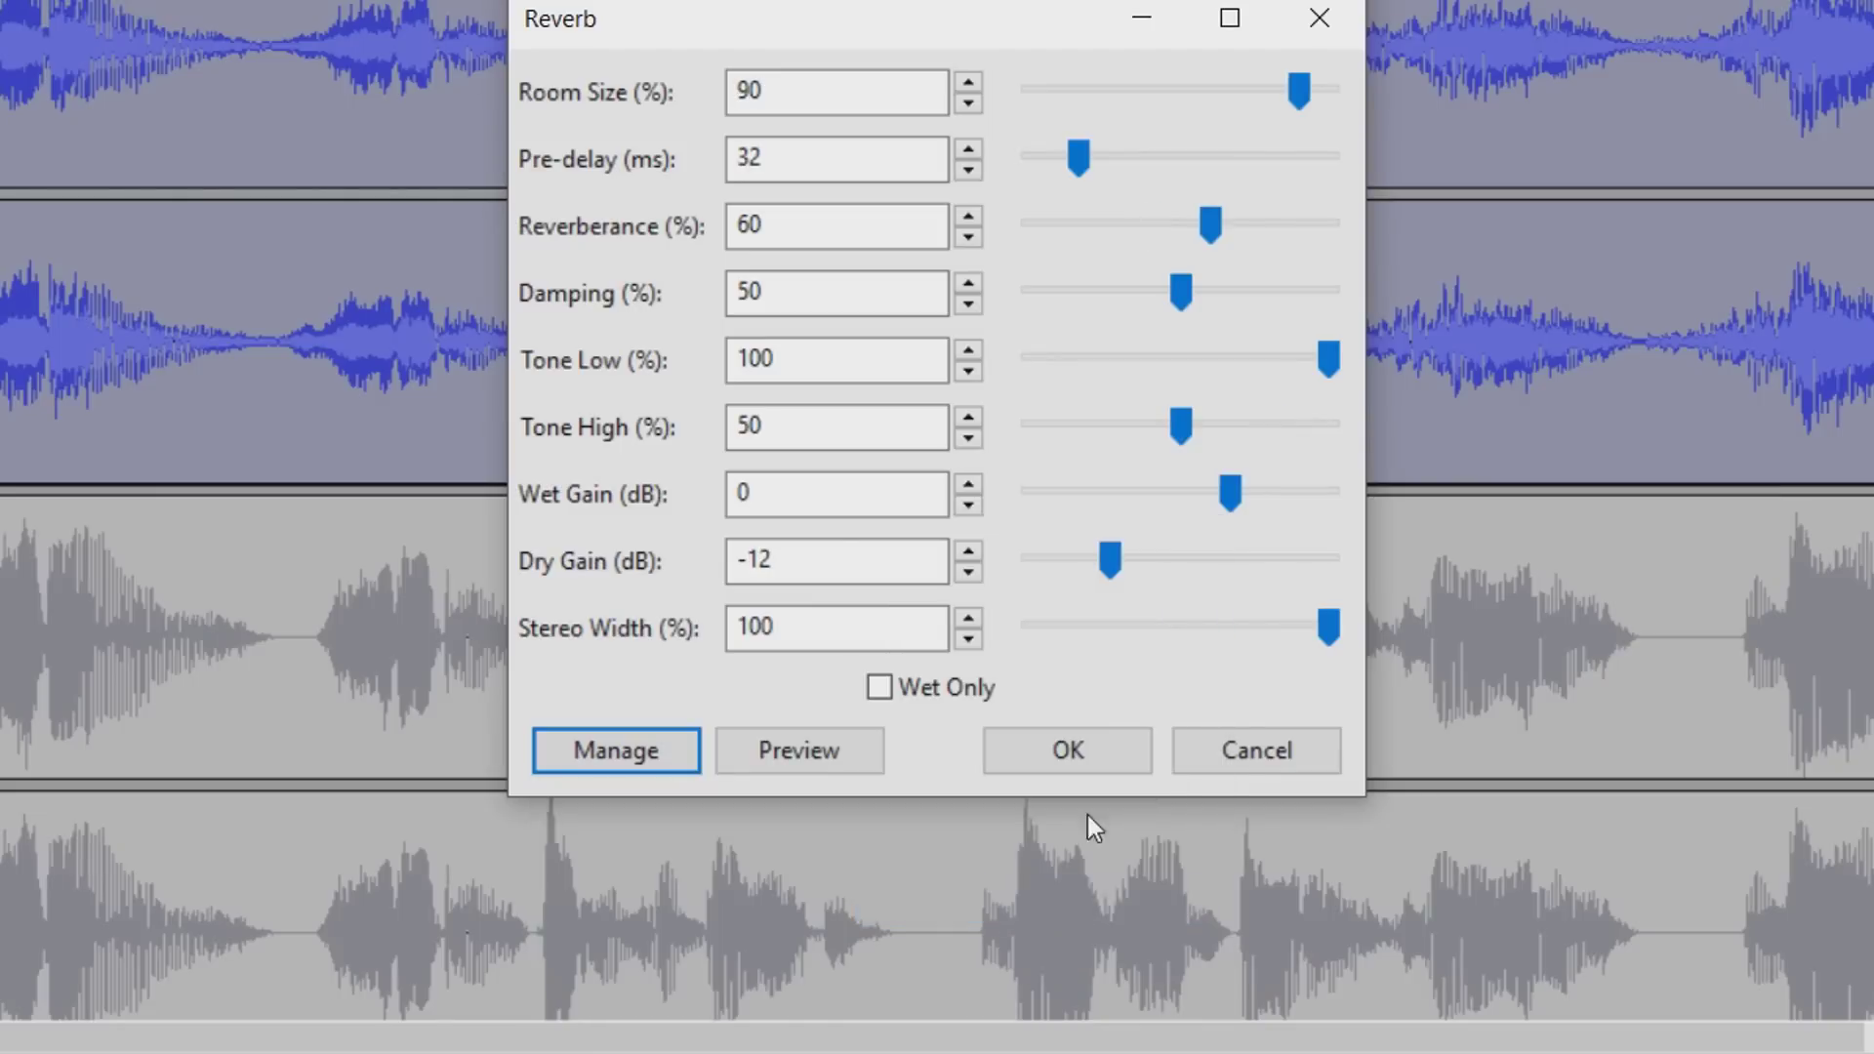
left_click(1071, 753)
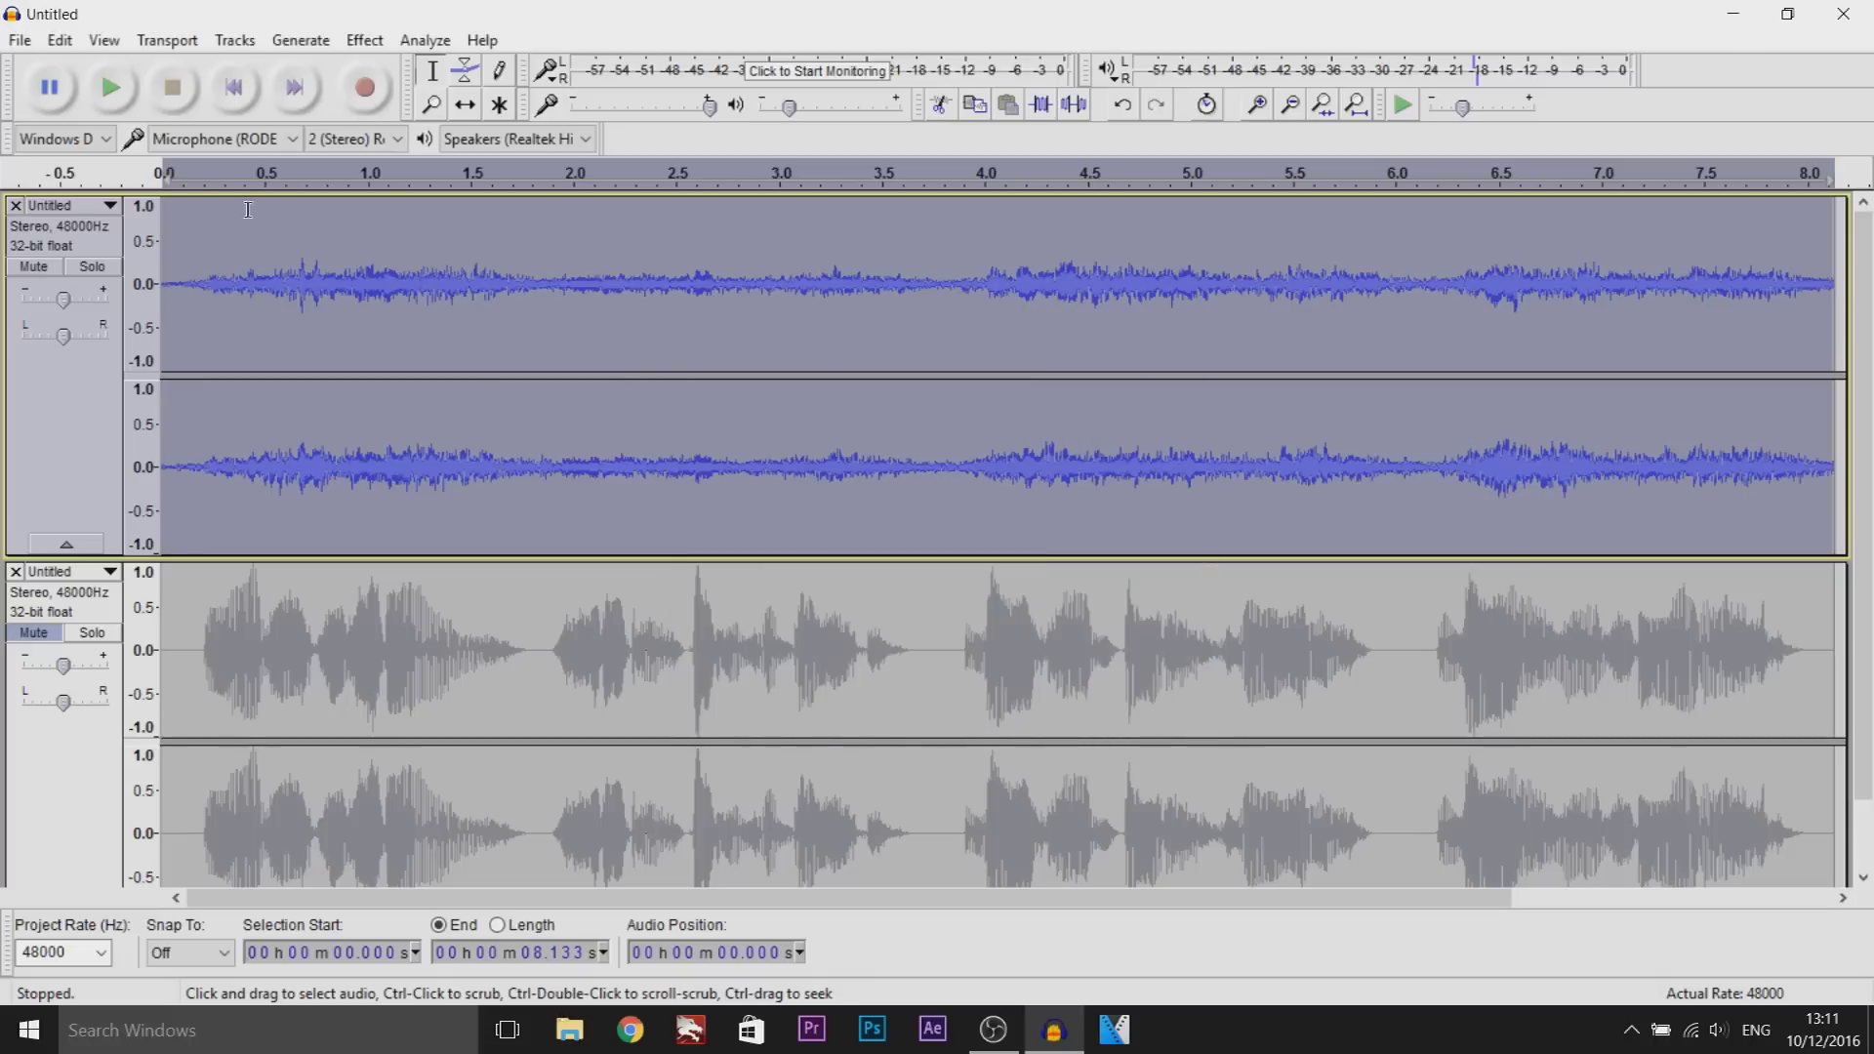
left_click(126, 93)
left_click(33, 635)
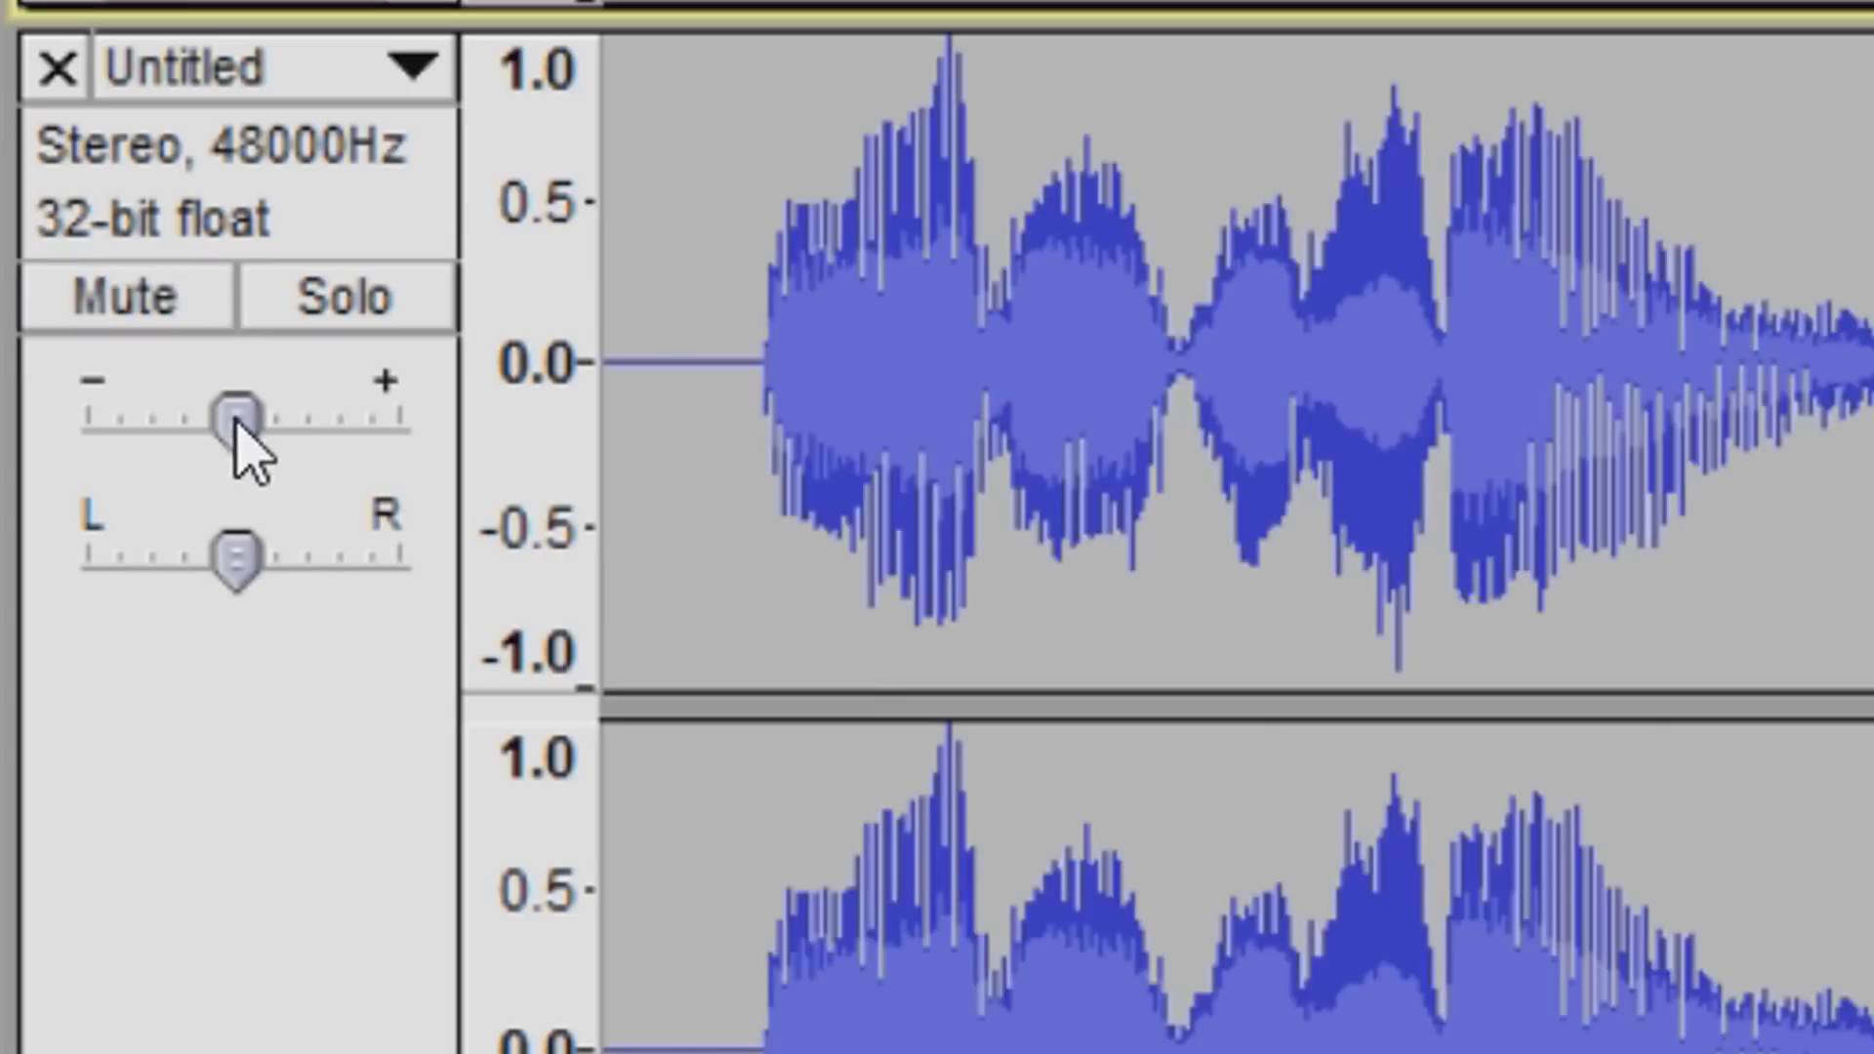
Lower the original track's gain to -11 dB, play both tracks, then reduce it to -17 dB
left_click_drag(242, 423, 138, 423)
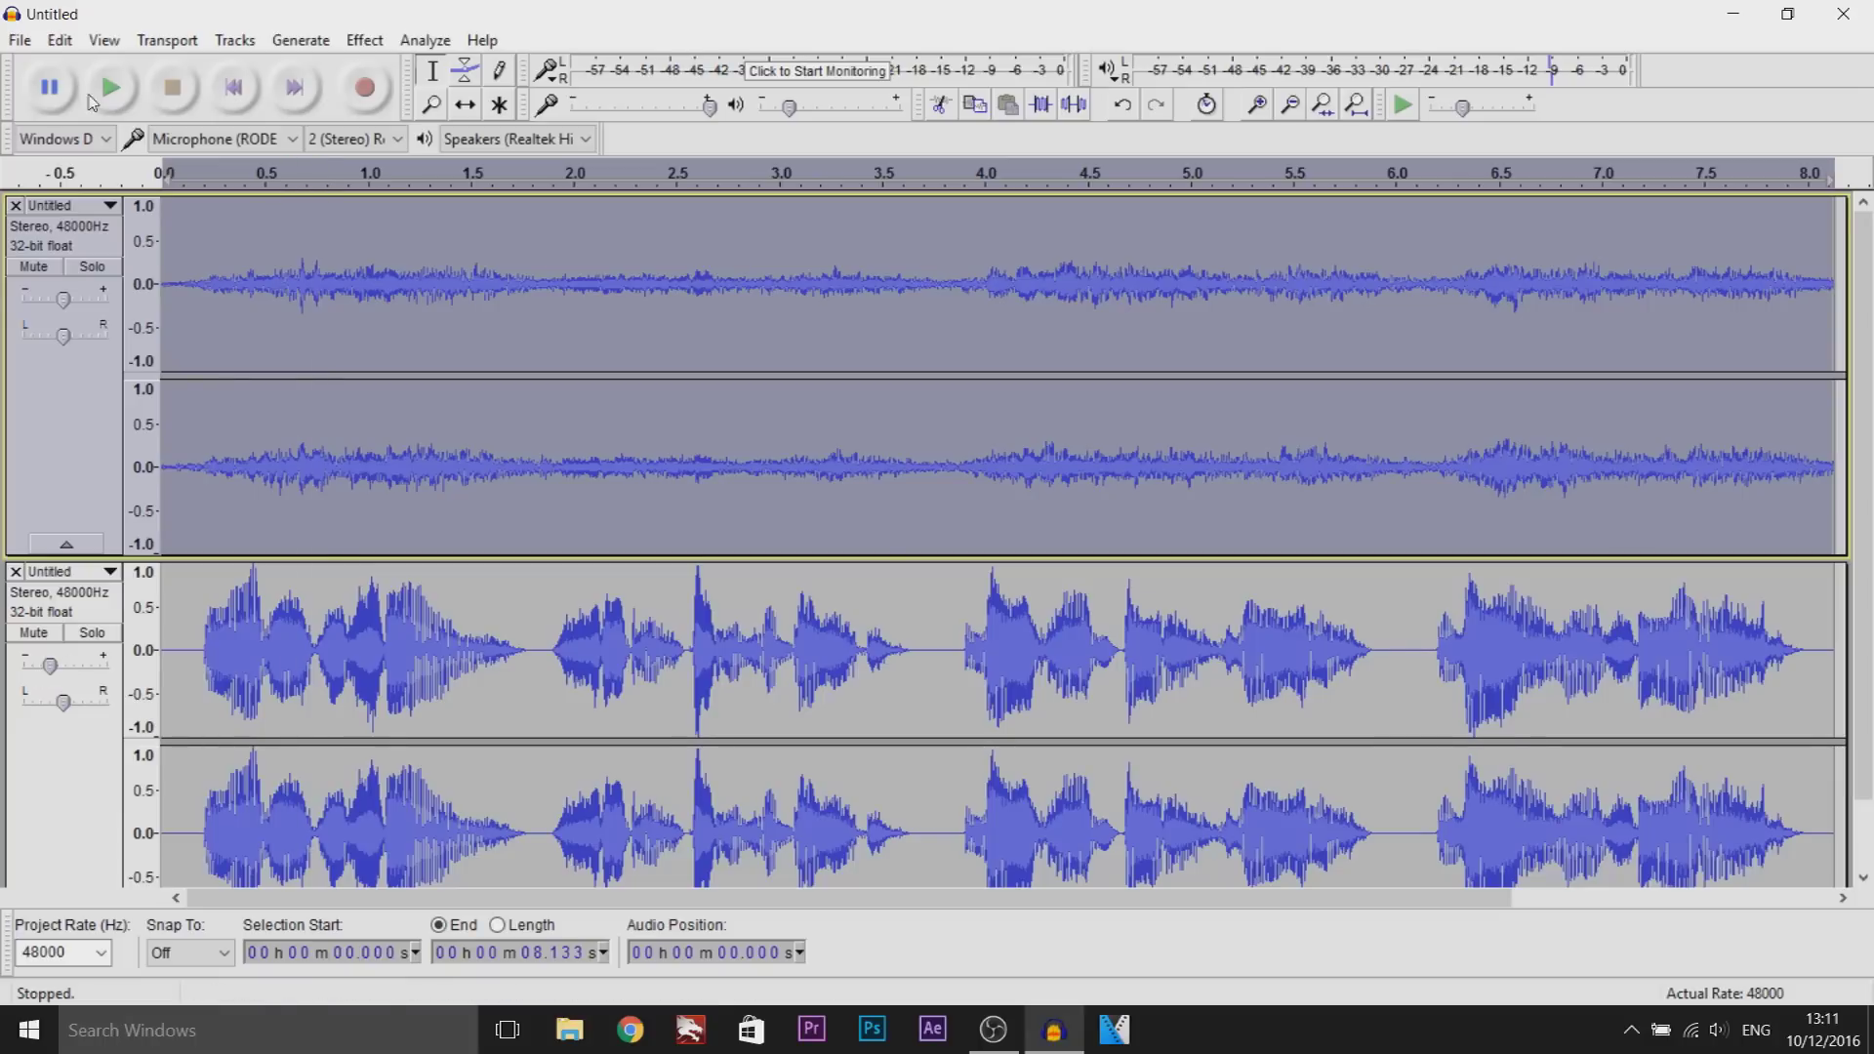
left_click(125, 92)
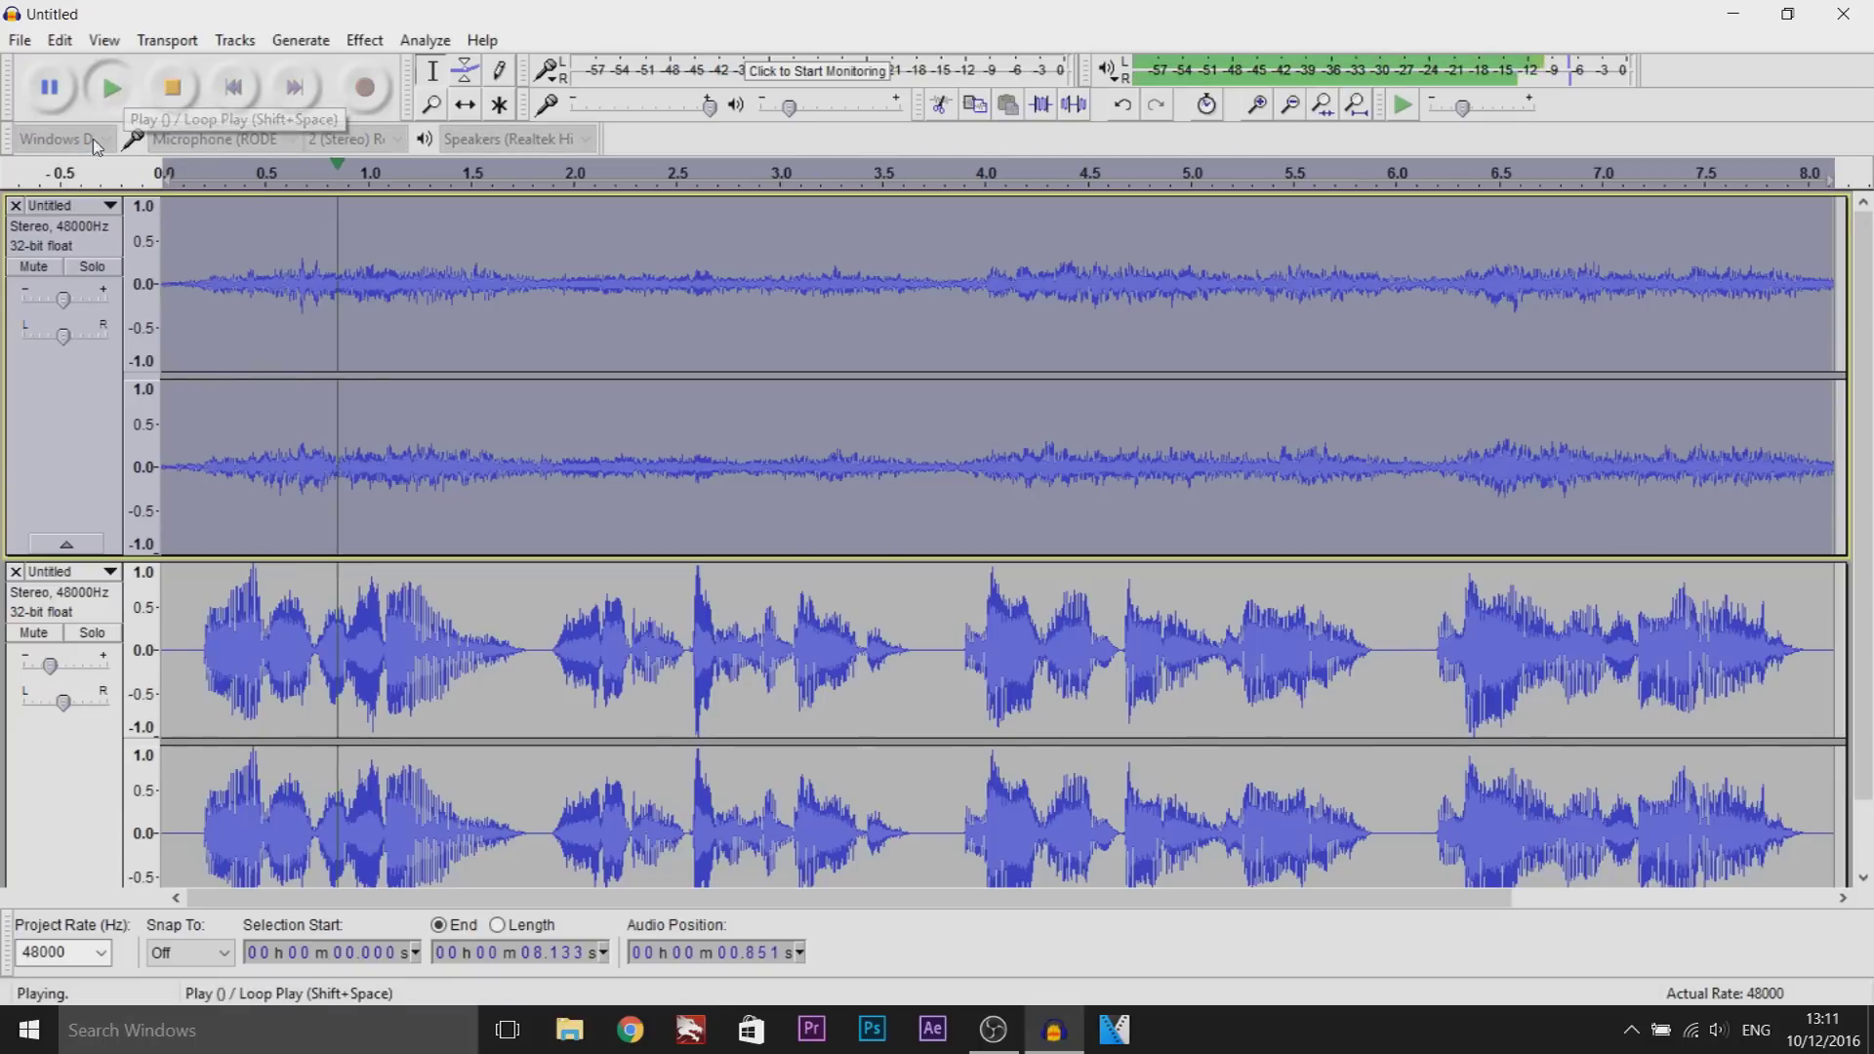
left_click_drag(49, 665, 33, 670)
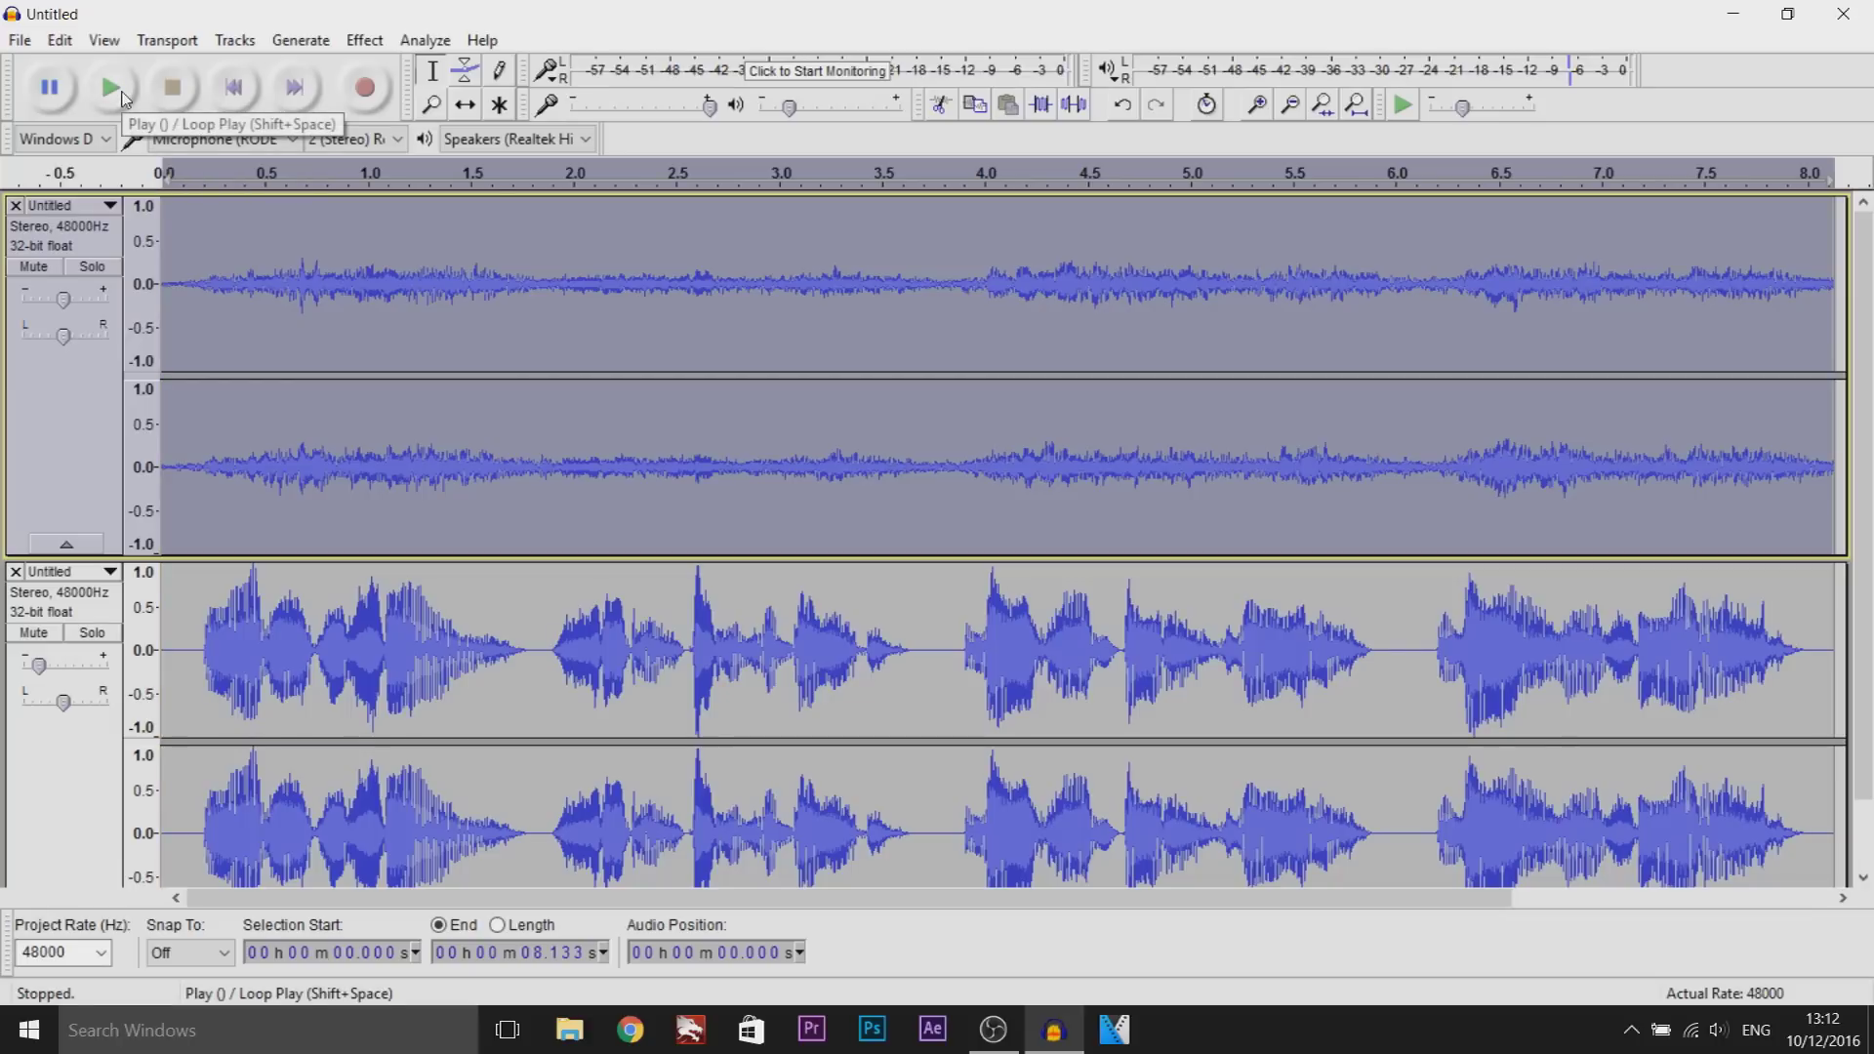
left_click(111, 88)
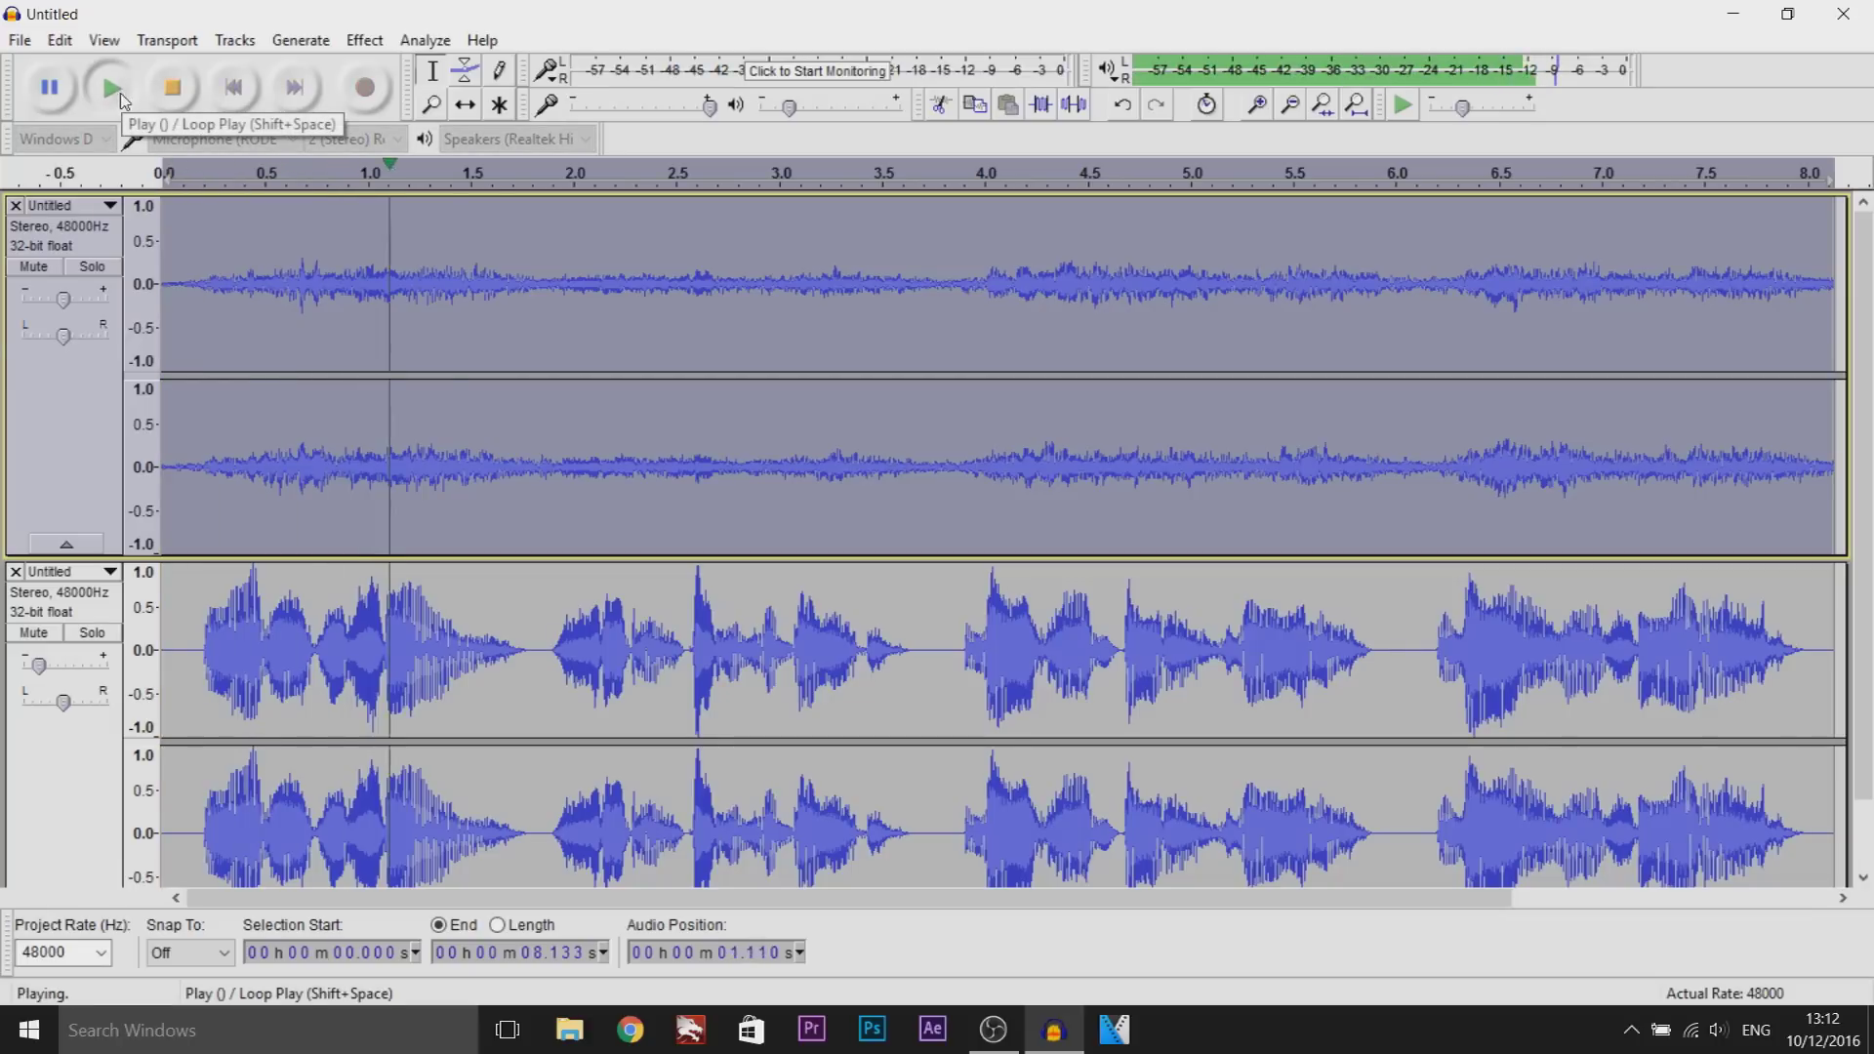